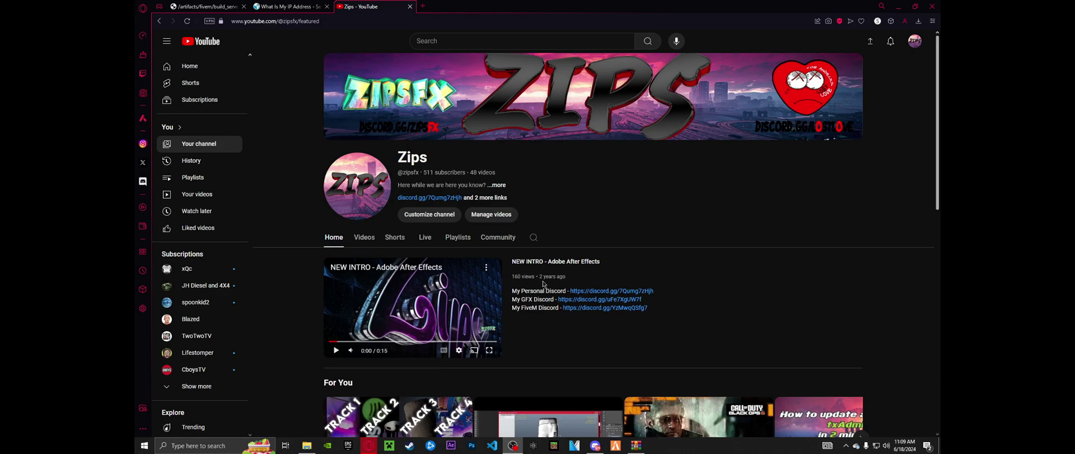
Download the latest recommended FiveM Windows server build (7290) from the artifacts page, allowing the blocked download
{"action": "left_click", "coordinate": [228, 7]}
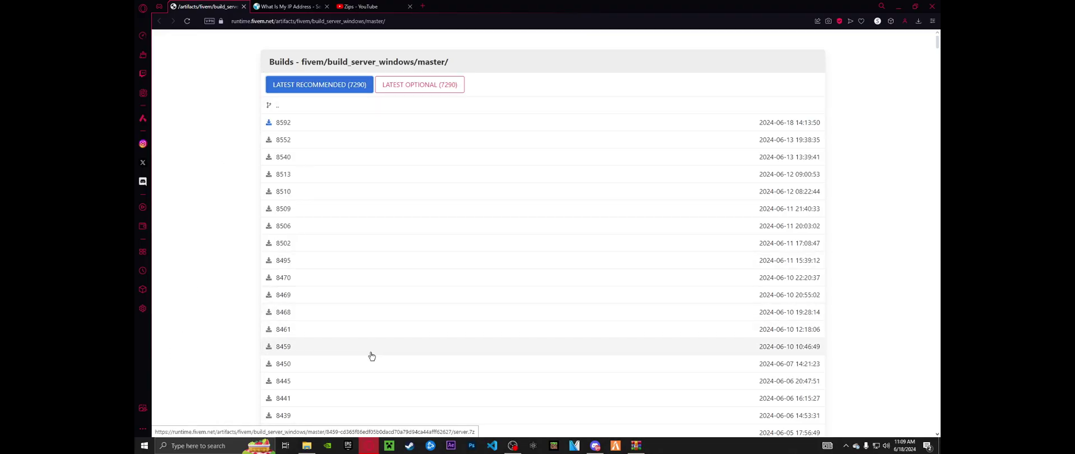
{"action": "scroll", "coordinate": [392, 339], "scroll_direction": "down", "scroll_amount": 6}
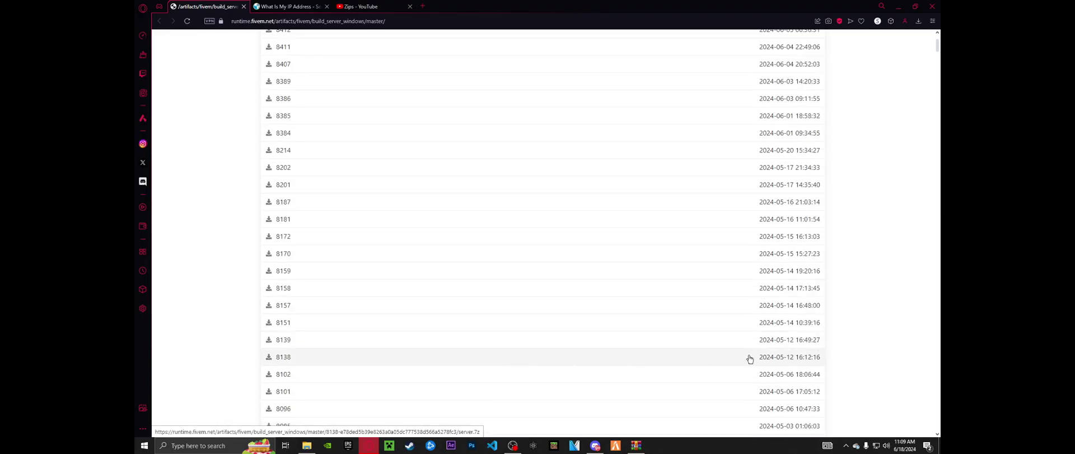
{"action": "scroll", "coordinate": [750, 358], "scroll_direction": "down", "scroll_amount": 6}
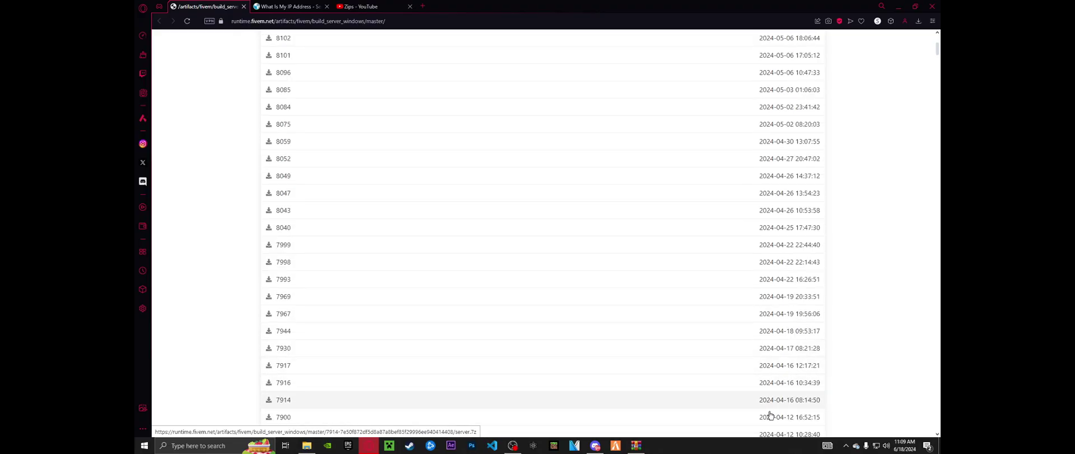
{"action": "scroll", "coordinate": [770, 415], "scroll_direction": "up", "scroll_amount": 3}
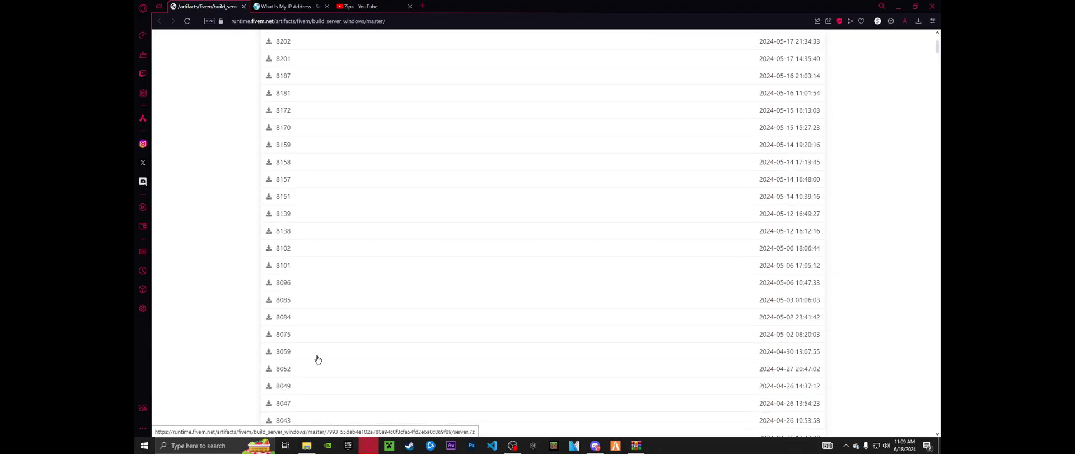
{"action": "scroll", "coordinate": [315, 358], "scroll_direction": "up", "scroll_amount": 8}
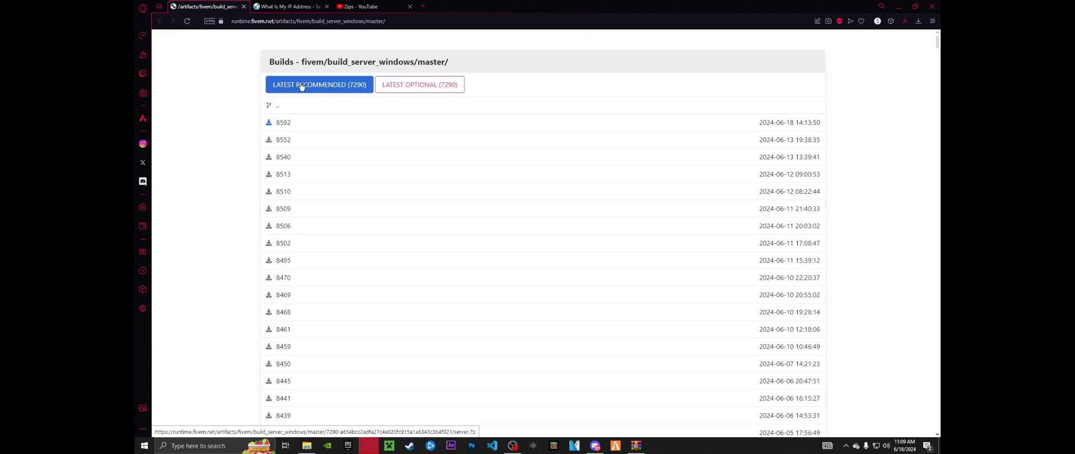
{"action": "left_click", "coordinate": [301, 86]}
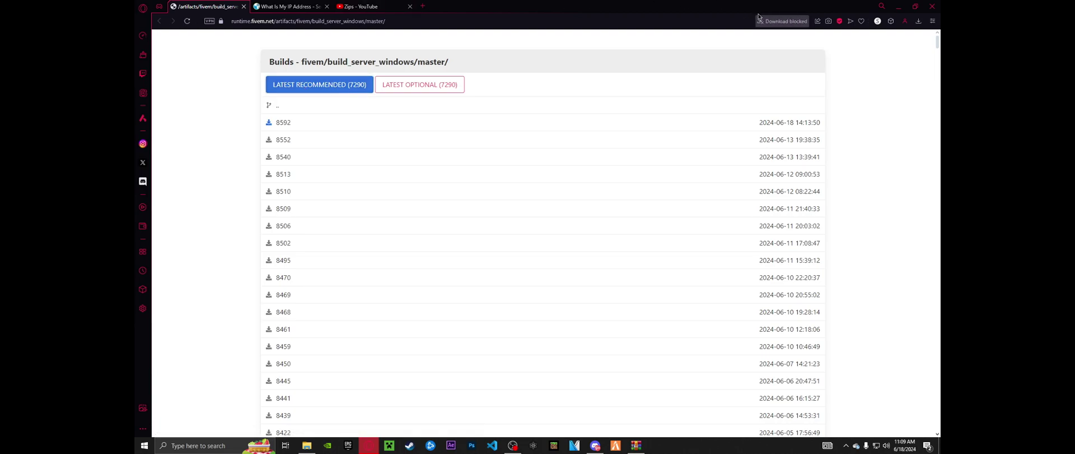
{"action": "left_click", "coordinate": [779, 21]}
{"action": "left_click", "coordinate": [737, 57]}
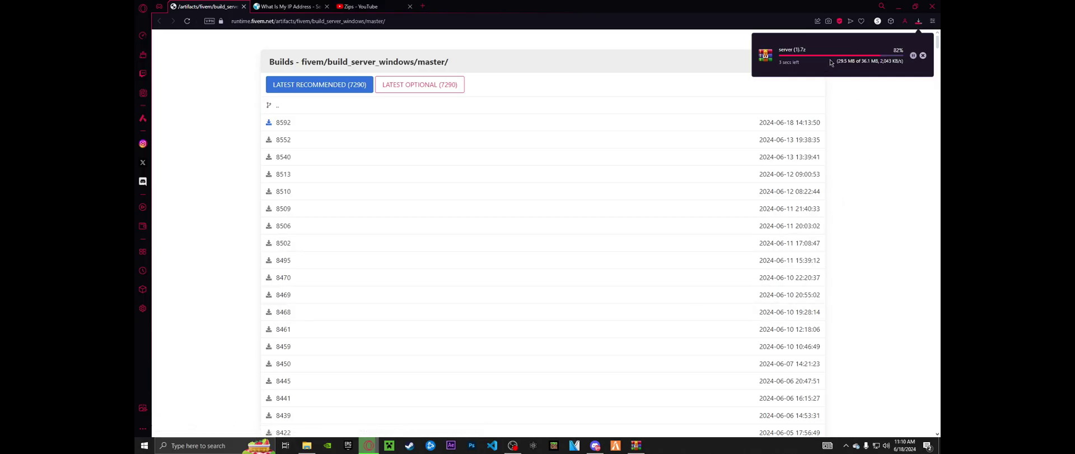
Open the Test Server folder on the desktop and create a subfolder named "server" in it
{"action": "left_click", "coordinate": [897, 7]}
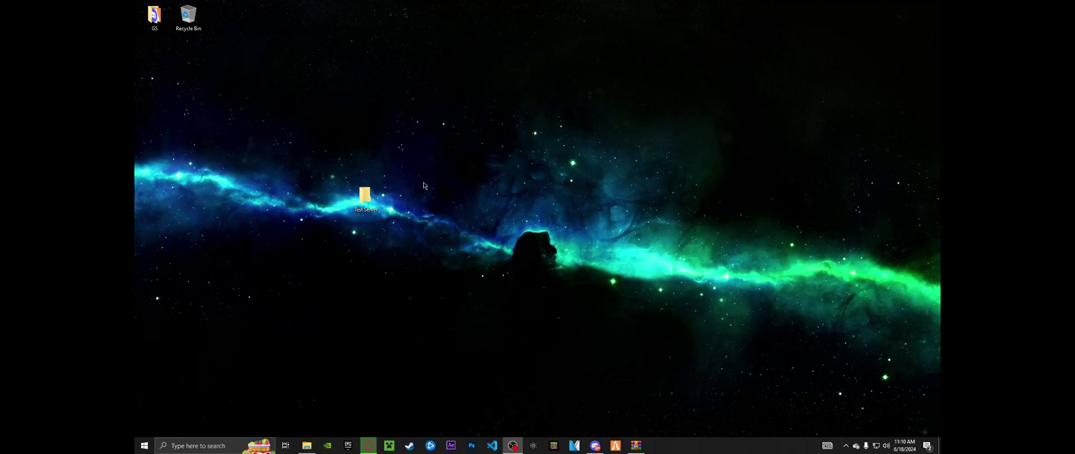
{"action": "left_click_drag", "start_coordinate": [370, 198], "coordinate": [281, 195]}
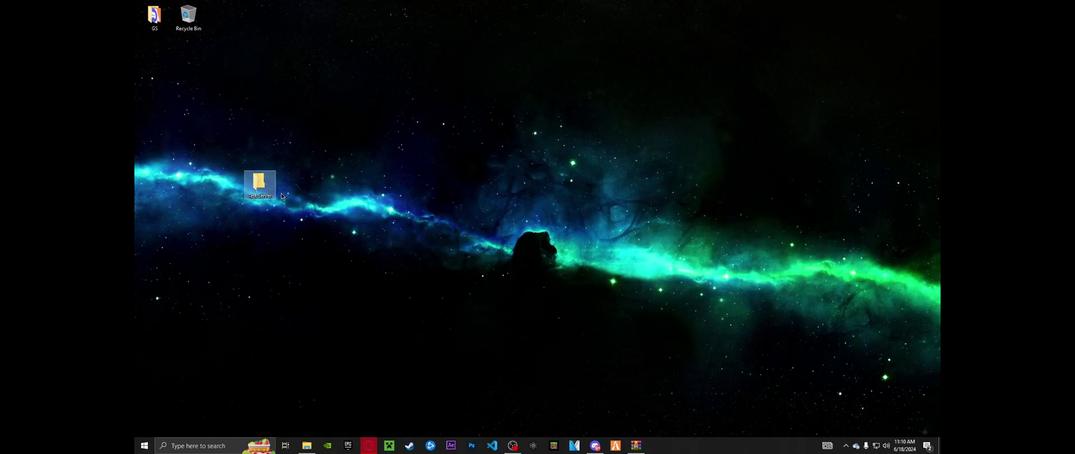
{"action": "double_click", "coordinate": [253, 191]}
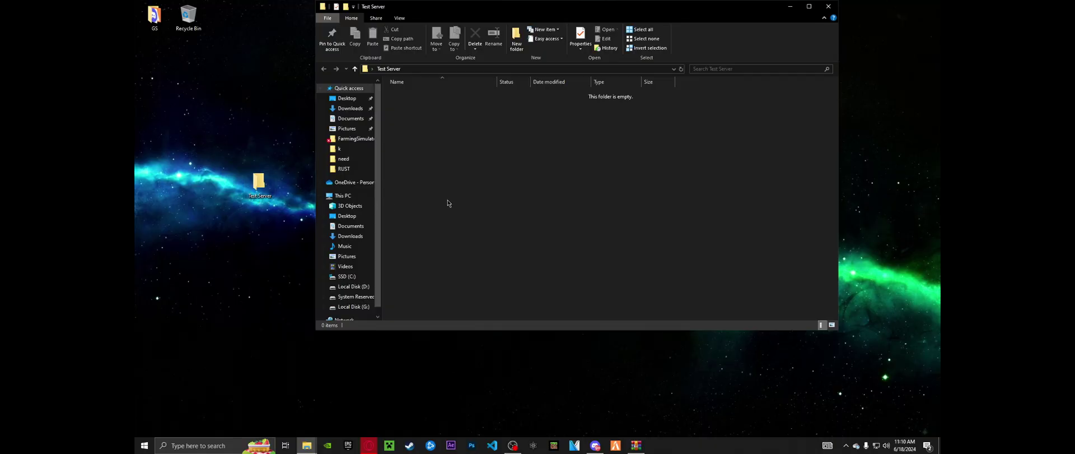
{"action": "right_click", "coordinate": [453, 132]}
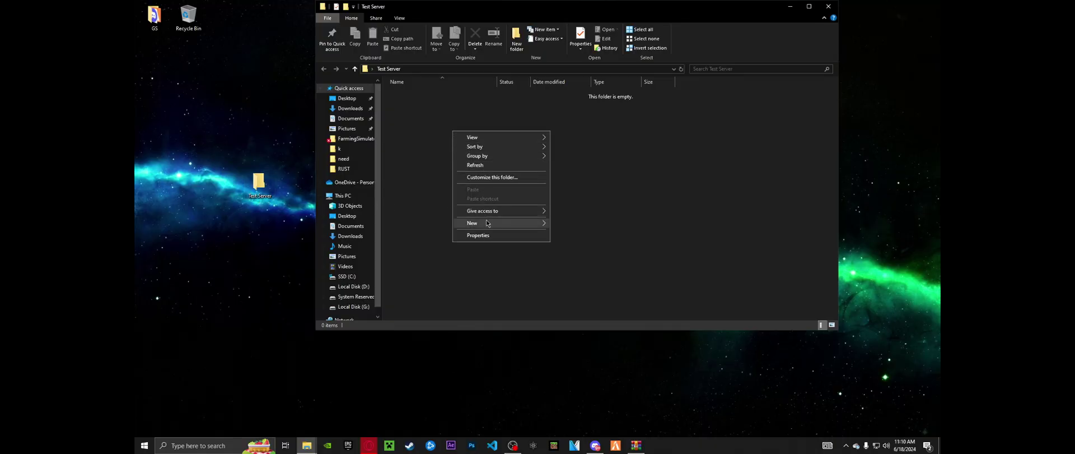
{"action": "mouse_move", "coordinate": [487, 223]}
{"action": "left_click", "coordinate": [592, 231]}
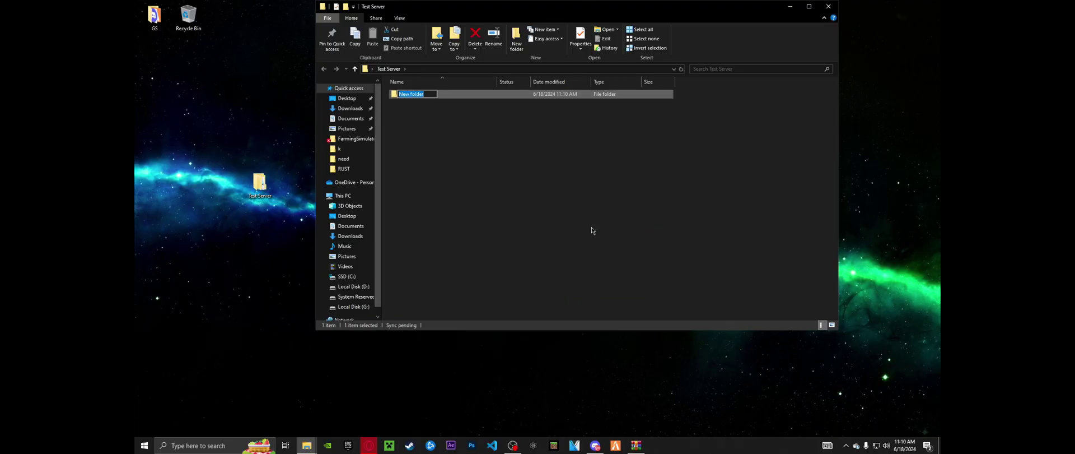
{"action": "type", "text": "server"}
{"action": "key", "text": "Return"}
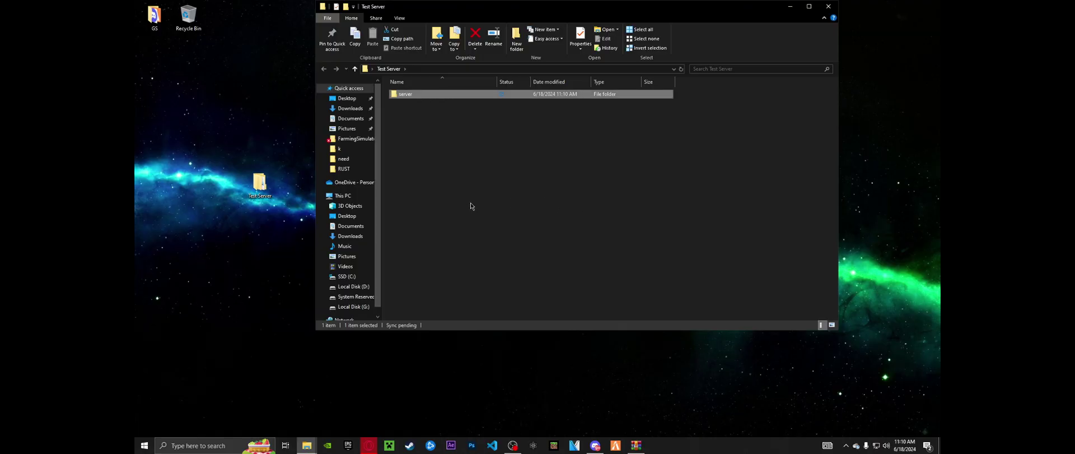
Open the new server folder, and open the downloaded server (1).7z archive from the browser's download location
{"action": "double_click", "coordinate": [440, 95]}
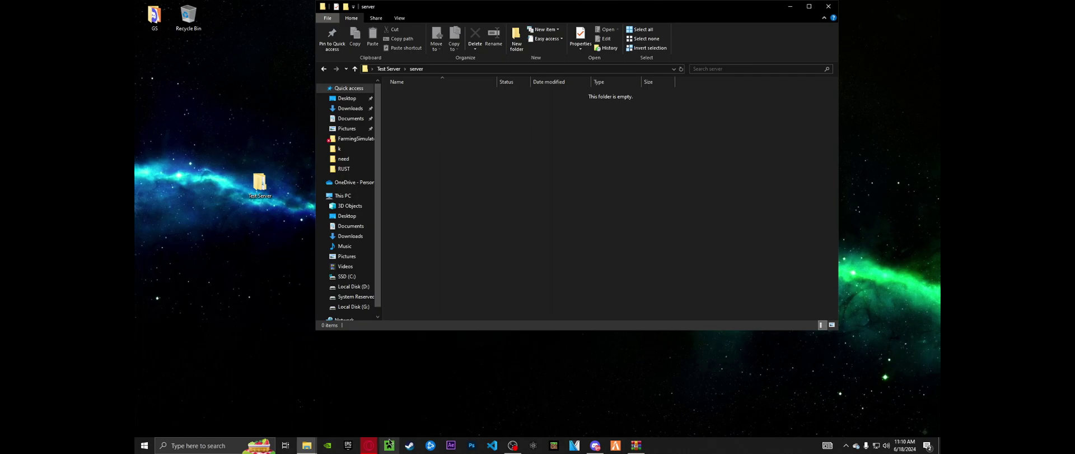
{"action": "mouse_move", "coordinate": [374, 450]}
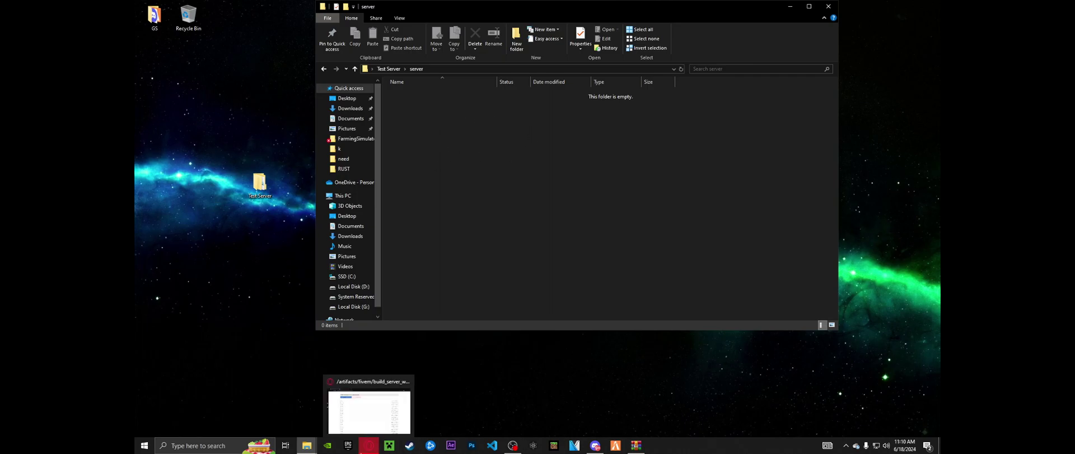
{"action": "left_click", "coordinate": [369, 445]}
{"action": "left_click", "coordinate": [918, 21]}
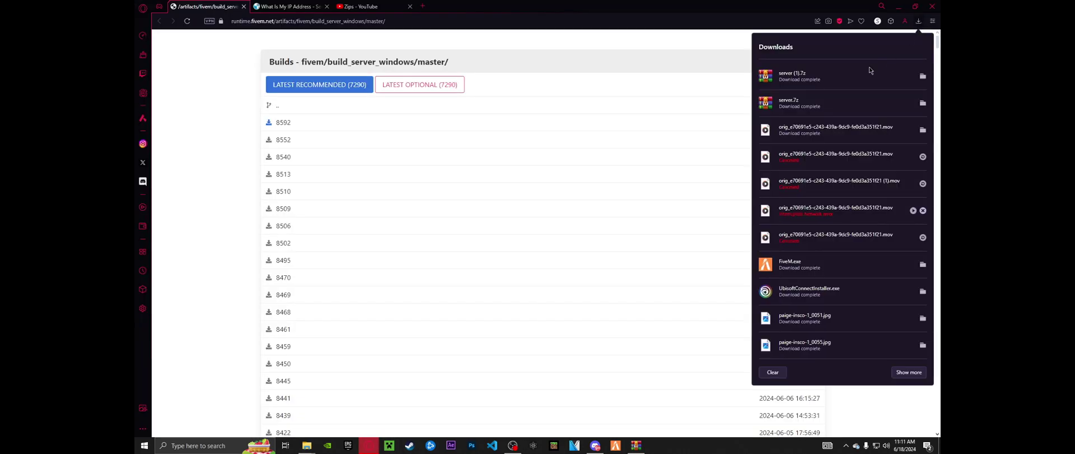
{"action": "left_click", "coordinate": [922, 75]}
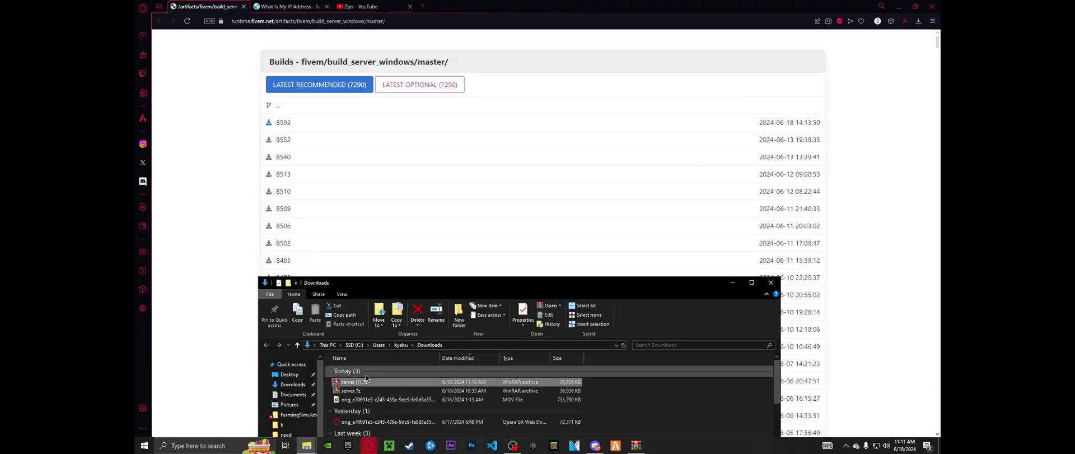
{"action": "double_click", "coordinate": [366, 380]}
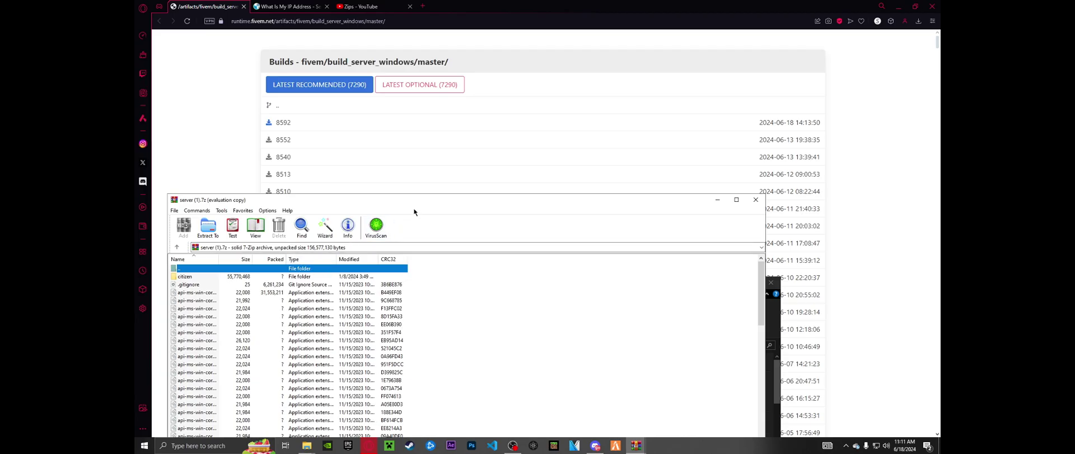
Extract all files of the server (1).7z archive into the server folder and close the archive
{"action": "left_click", "coordinate": [501, 360]}
{"action": "left_click_drag", "start_coordinate": [418, 277], "coordinate": [349, 401]}
{"action": "left_click_drag", "start_coordinate": [482, 201], "coordinate": [598, 85]}
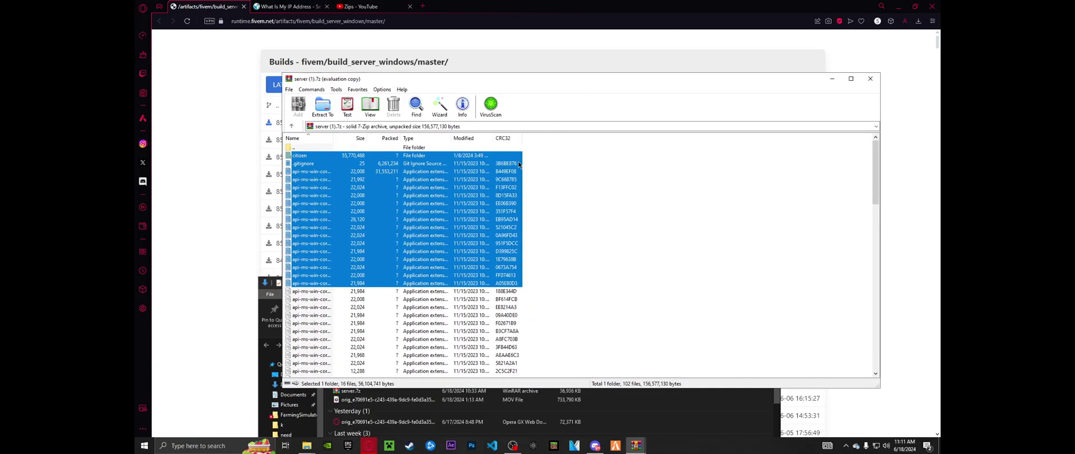
{"action": "left_click_drag", "start_coordinate": [554, 153], "coordinate": [536, 431]}
{"action": "left_click", "coordinate": [311, 448]}
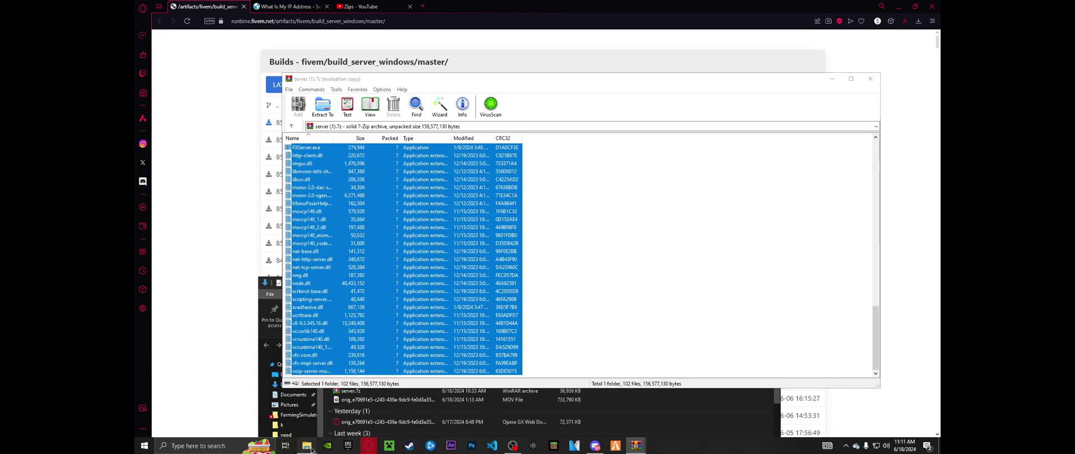
{"action": "left_click", "coordinate": [307, 400]}
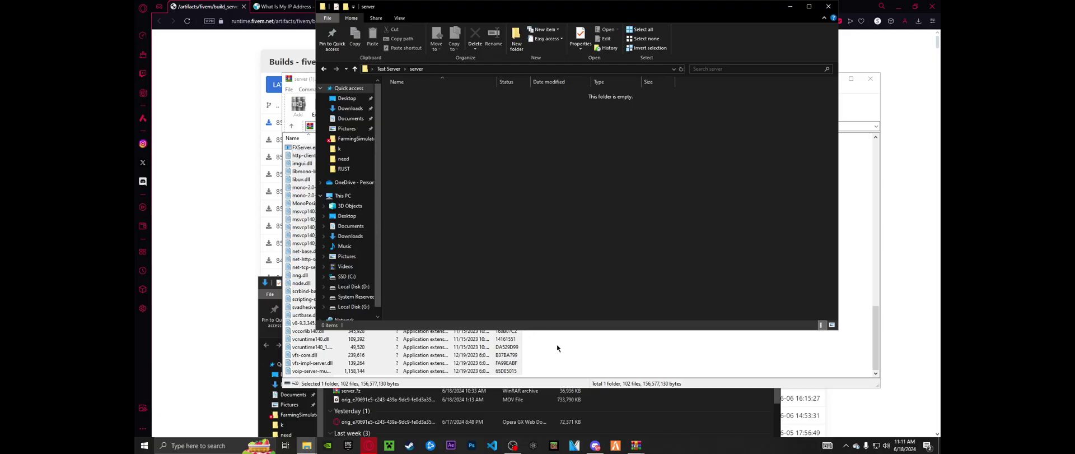
{"action": "left_click", "coordinate": [578, 385]}
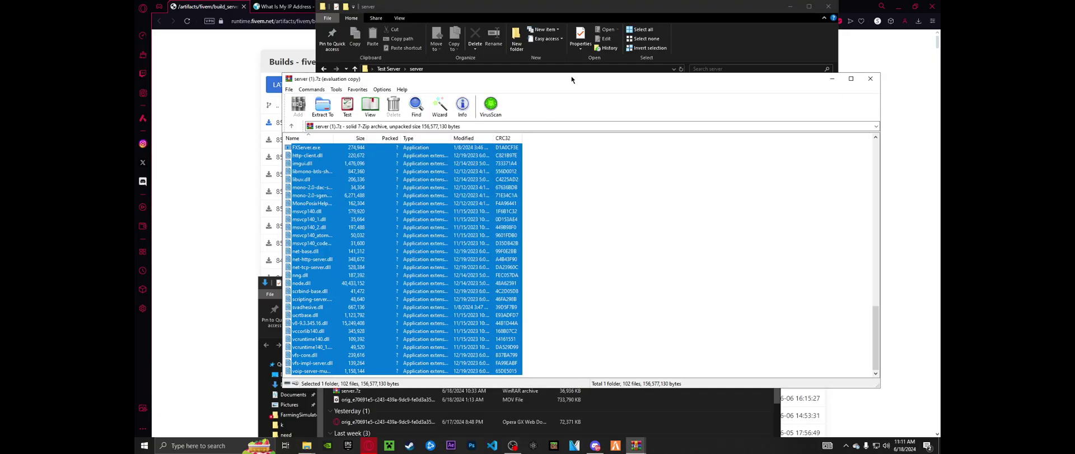
{"action": "left_click_drag", "start_coordinate": [572, 79], "coordinate": [547, 182]}
{"action": "left_click_drag", "start_coordinate": [345, 252], "coordinate": [513, 144]}
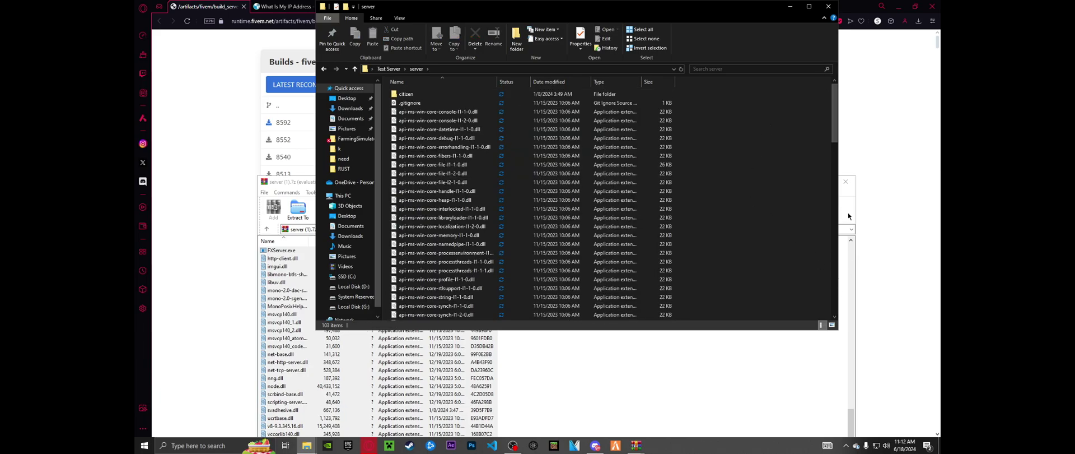
{"action": "left_click", "coordinate": [848, 216]}
{"action": "left_click", "coordinate": [845, 180]}
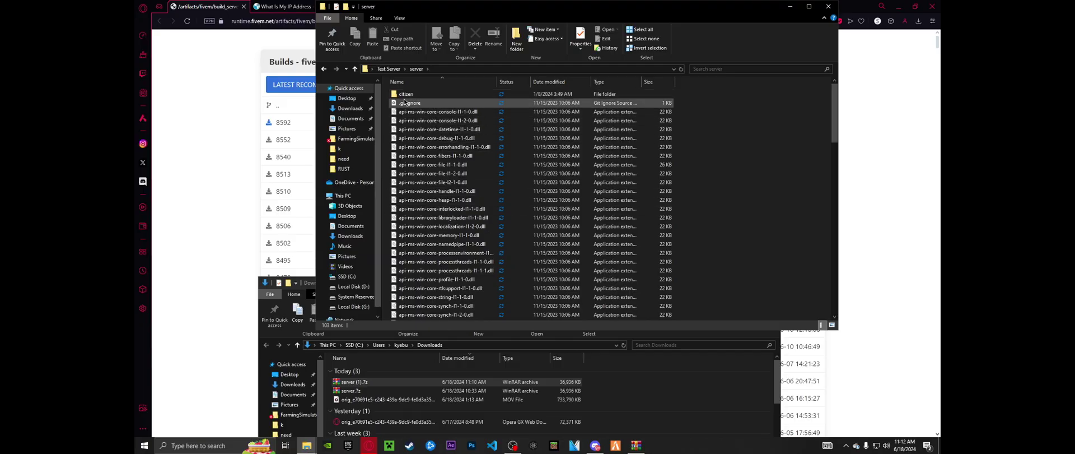
Launch FXServer.exe from the extracted files in the server folder
{"action": "scroll", "coordinate": [420, 106], "scroll_direction": "down", "scroll_amount": 10}
{"action": "scroll", "coordinate": [414, 168], "scroll_direction": "down", "scroll_amount": 10}
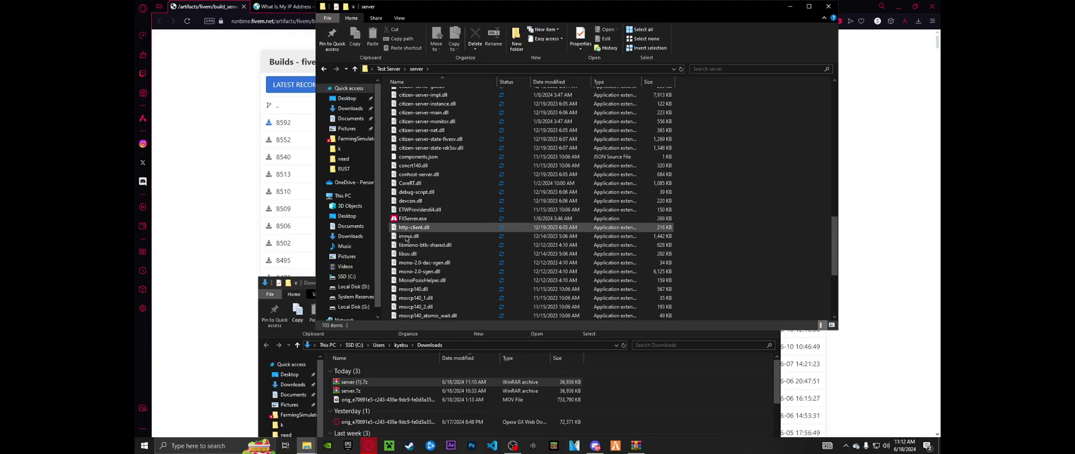
{"action": "left_click", "coordinate": [442, 220]}
{"action": "double_click", "coordinate": [443, 221]}
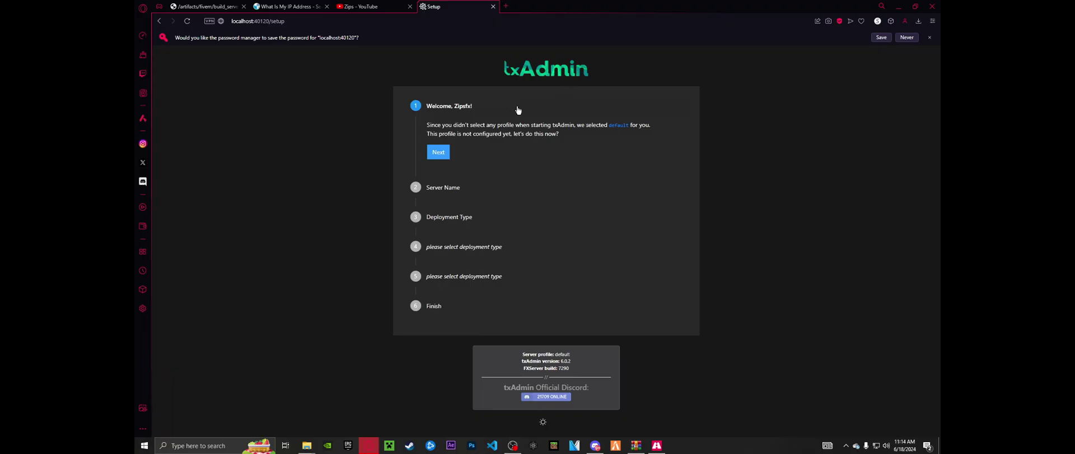
Begin the default profile's txAdmin setup and name the server "Zips Test Server"
{"action": "left_click", "coordinate": [440, 153]}
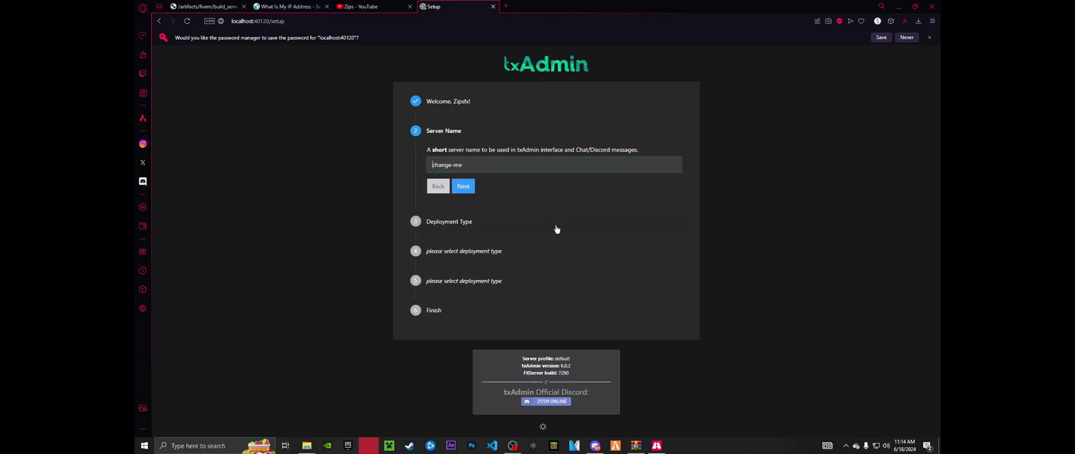
{"action": "left_click_drag", "start_coordinate": [489, 157], "coordinate": [387, 163]}
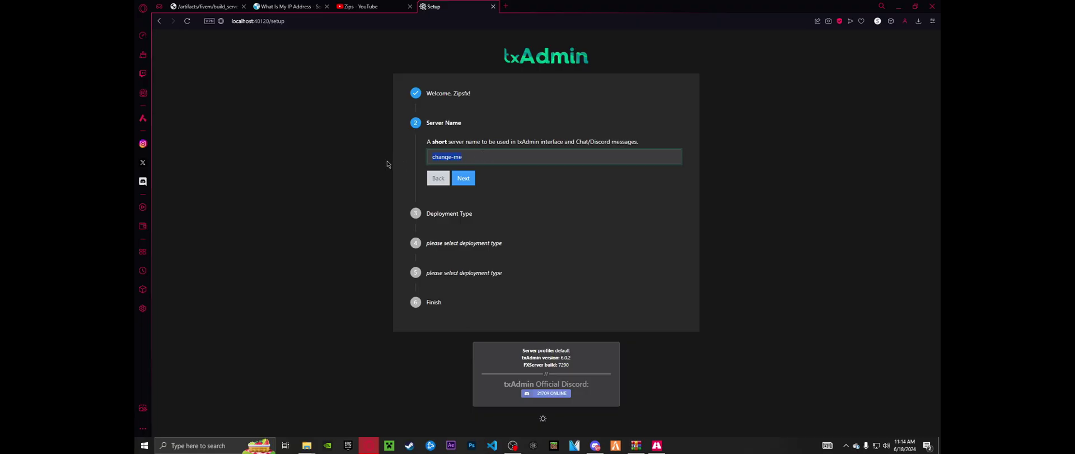
{"action": "type", "text": "Zips"}
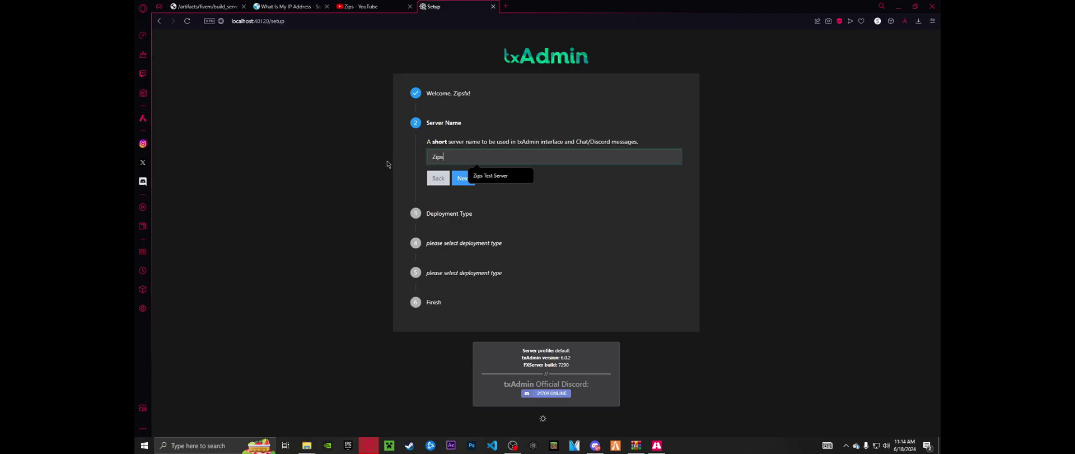
{"action": "left_click", "coordinate": [493, 175]}
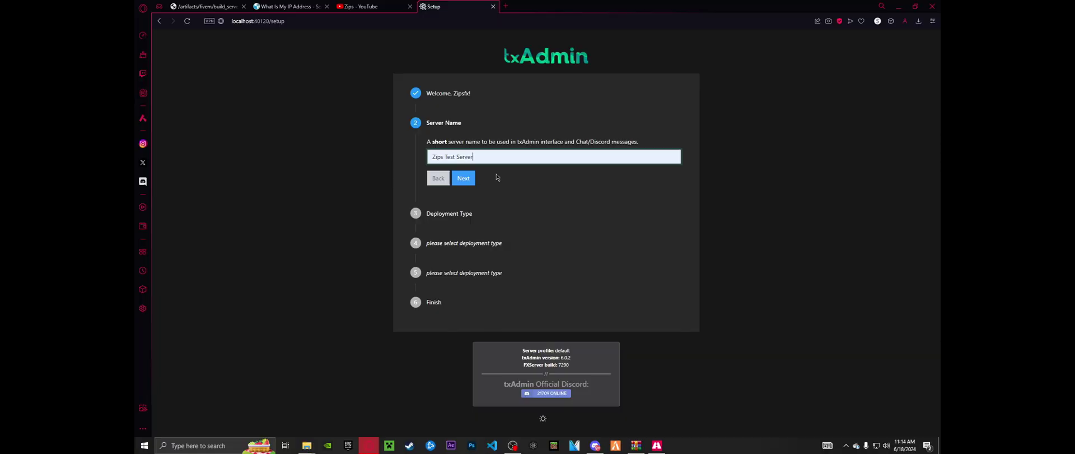
{"action": "left_click", "coordinate": [463, 178]}
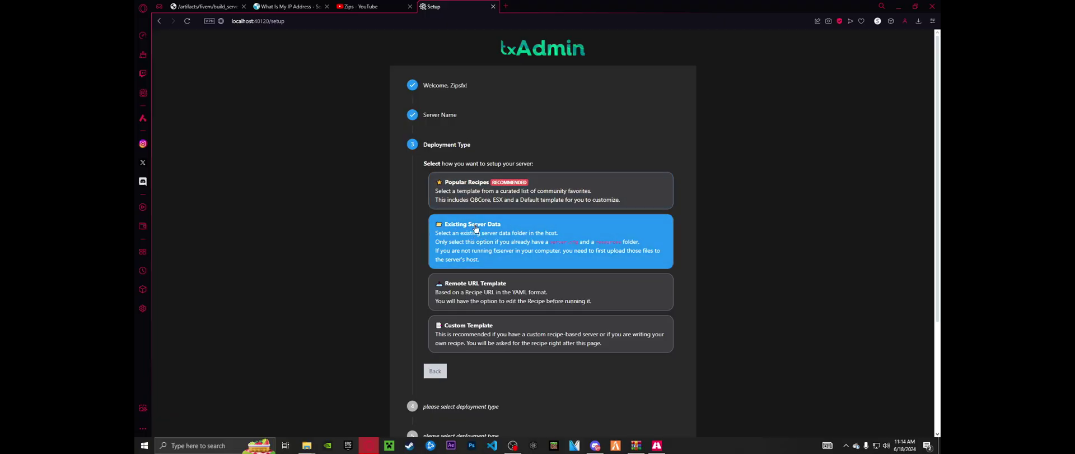
Choose the Popular Recipes deployment type and accept the CFX Default FiveM recipe without edits
{"action": "left_click", "coordinate": [475, 229]}
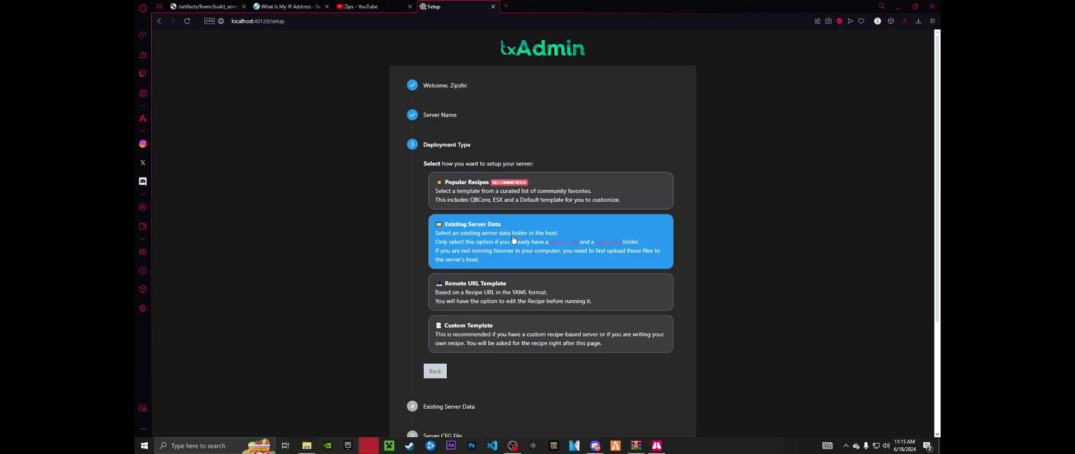
{"action": "left_click", "coordinate": [484, 189]}
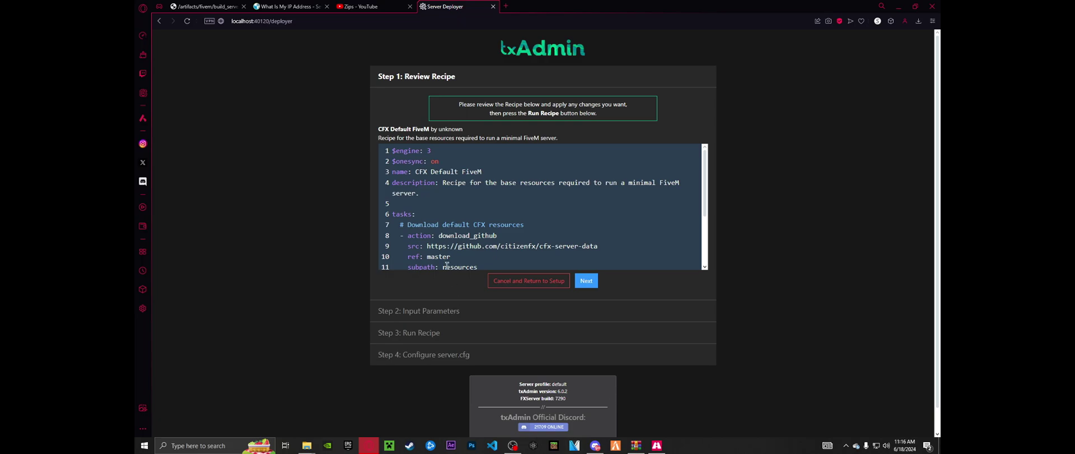
{"action": "left_click", "coordinate": [585, 281]}
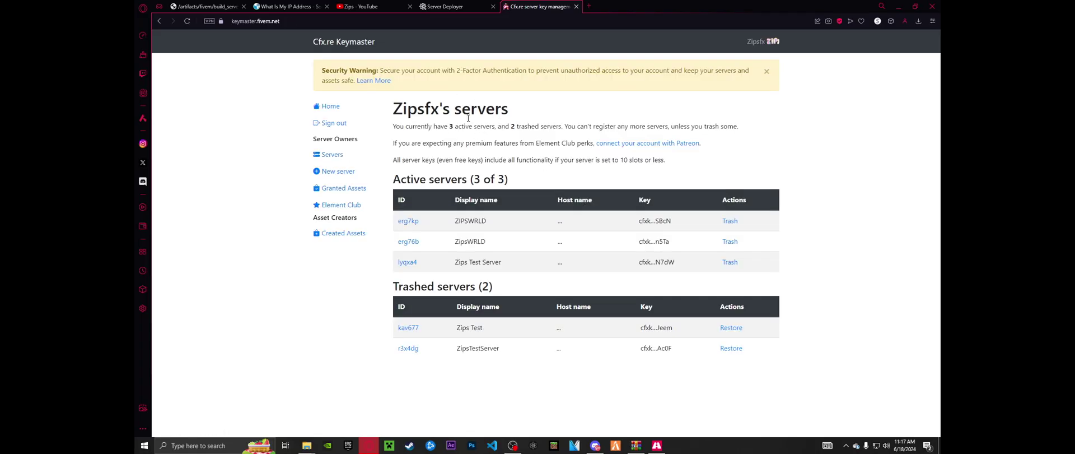
Move the active Zips Test Server entry to the trash in Cfx.re Keymaster
{"action": "left_click", "coordinate": [729, 262]}
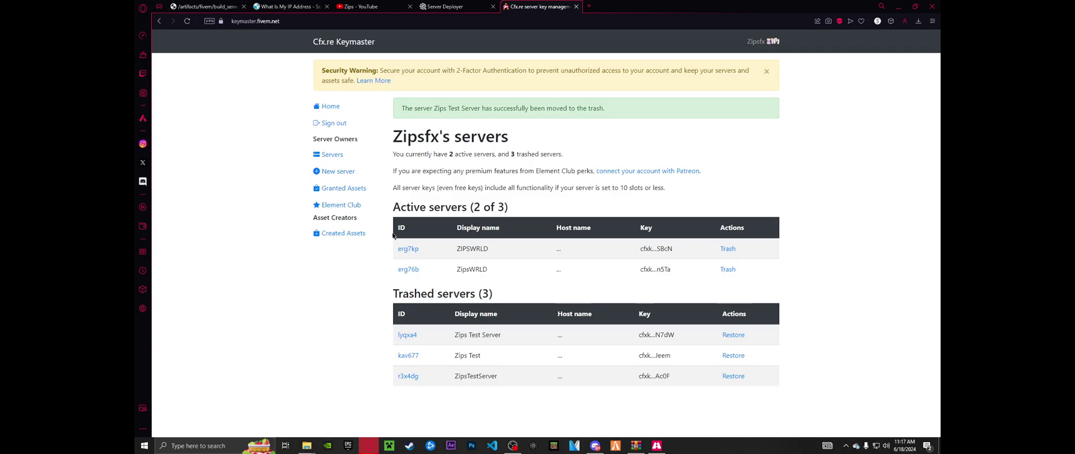
Start a new server registration with the display name "Zips Test Server"
{"action": "left_click", "coordinate": [337, 171]}
{"action": "left_click", "coordinate": [483, 143]}
{"action": "left_click", "coordinate": [473, 161]}
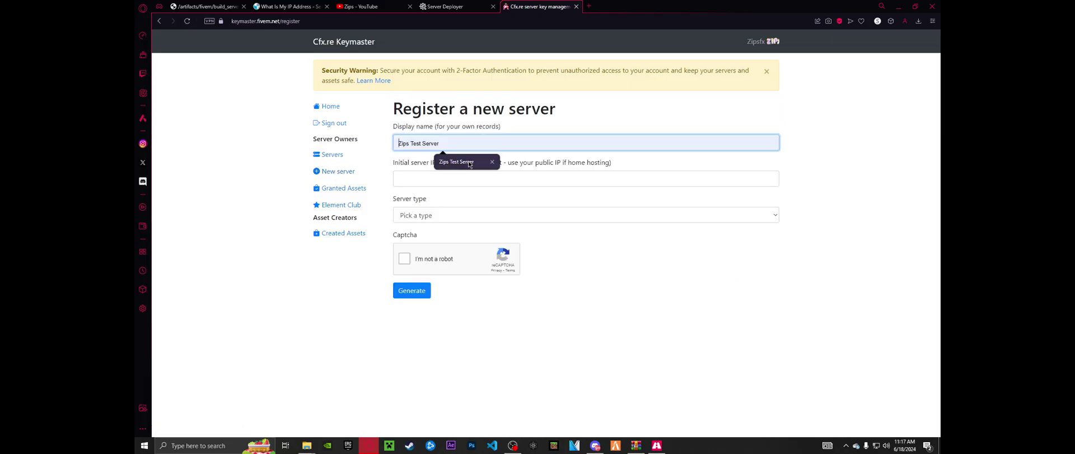
Copy the public IP address from the WhatIsMyIPAddress page and enter it as the registration's initial server IP address
{"action": "left_click", "coordinate": [399, 178]}
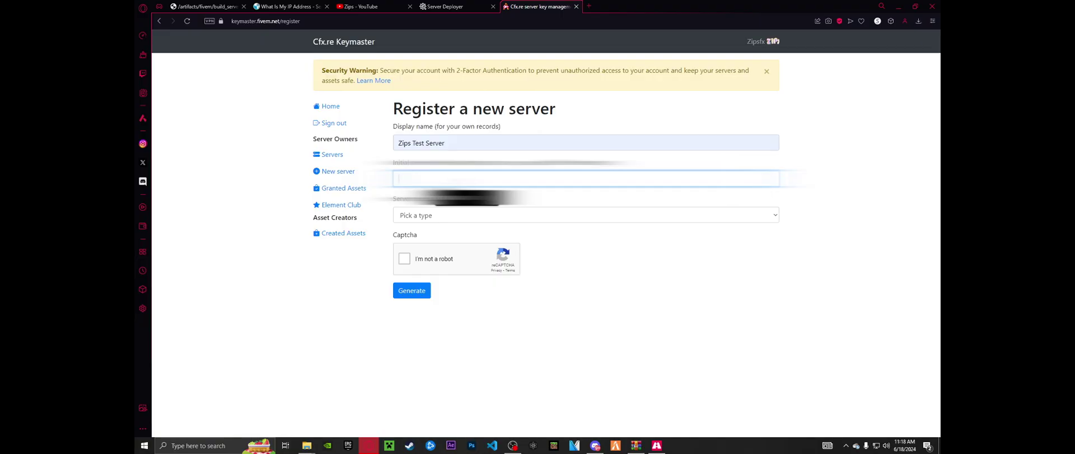
{"action": "left_click", "coordinate": [288, 6]}
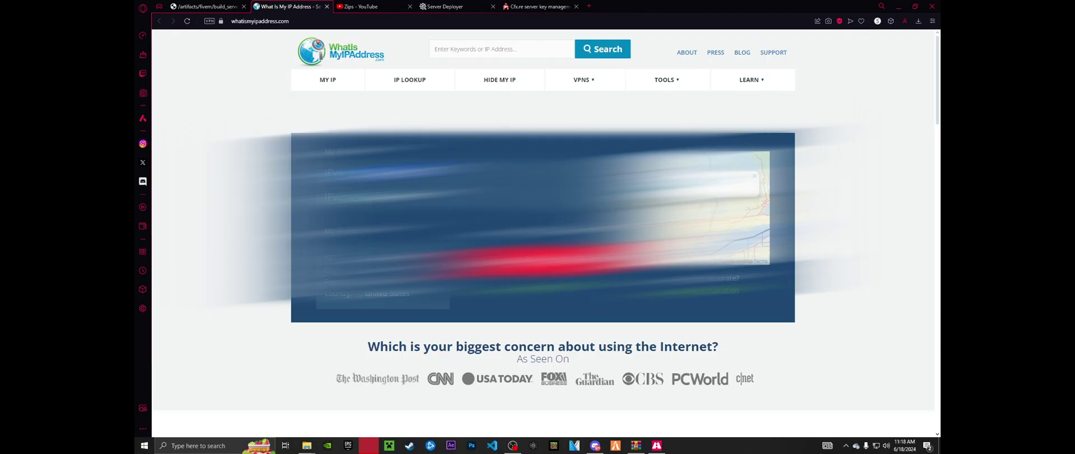
{"action": "right_click", "coordinate": [423, 292]}
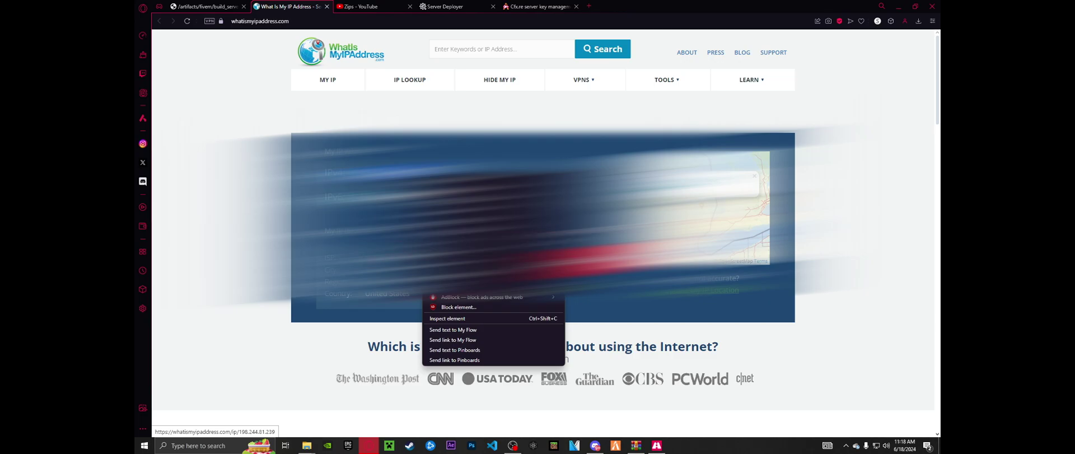
{"action": "key", "text": "Escape"}
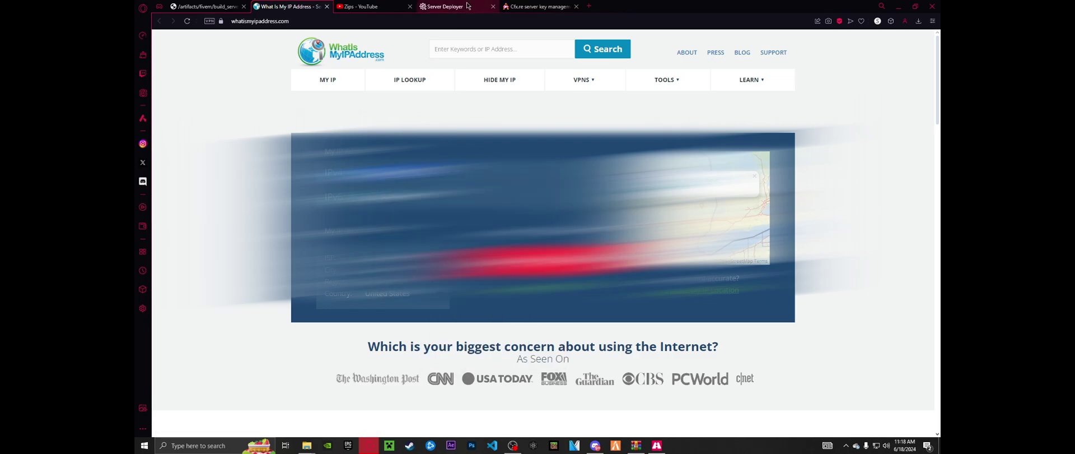
{"action": "left_click", "coordinate": [516, 7]}
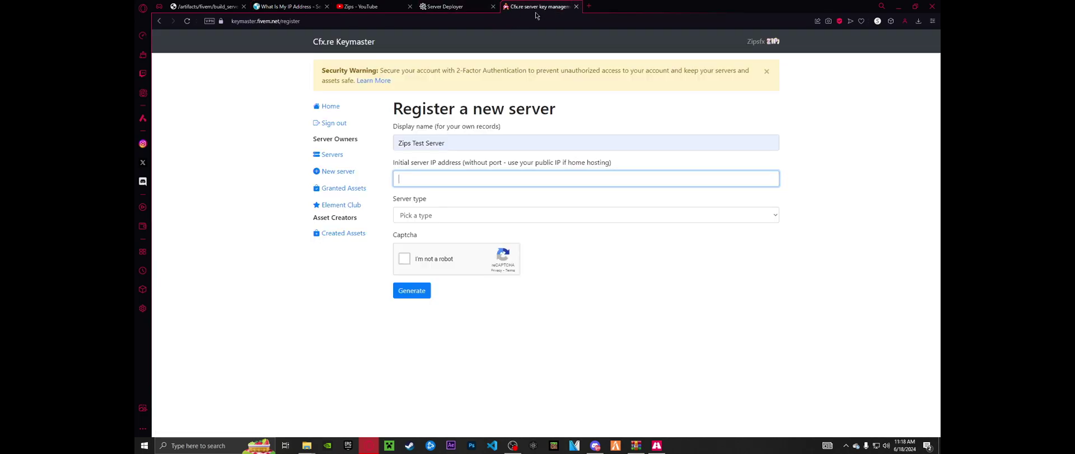
{"action": "right_click", "coordinate": [460, 178]}
{"action": "left_click", "coordinate": [475, 237]}
Set the server type to Other/Home hosted with provider "Home", then pass the captcha and generate the server key
{"action": "left_click", "coordinate": [486, 216]}
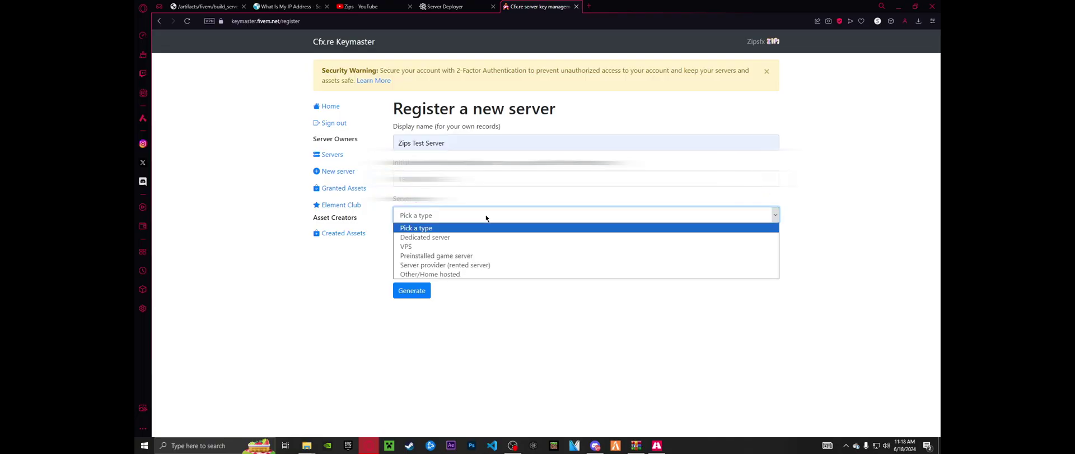
{"action": "left_click", "coordinate": [455, 274]}
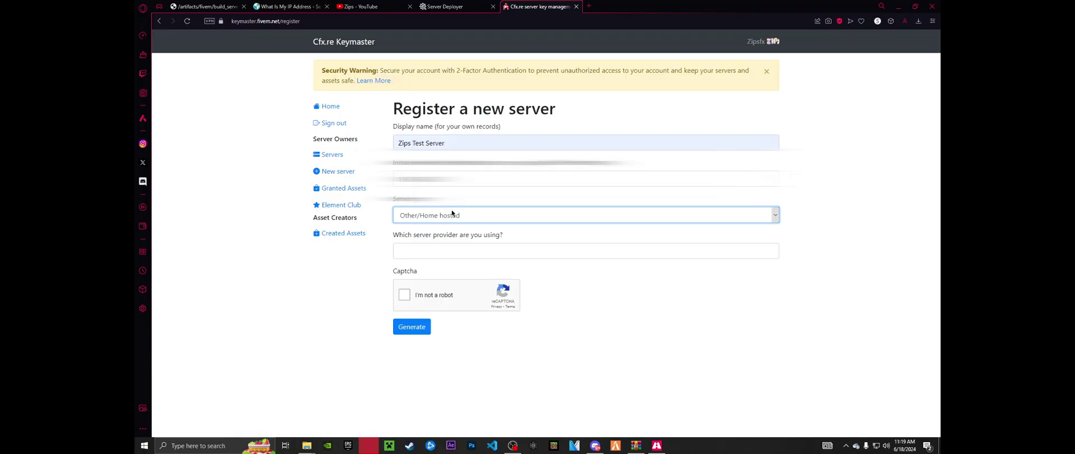
{"action": "left_click", "coordinate": [440, 251]}
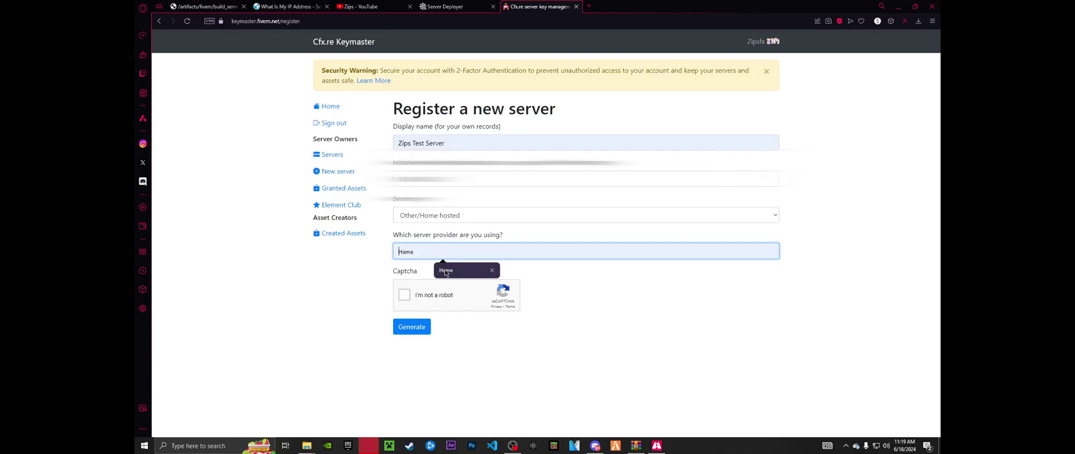
{"action": "left_click", "coordinate": [446, 271]}
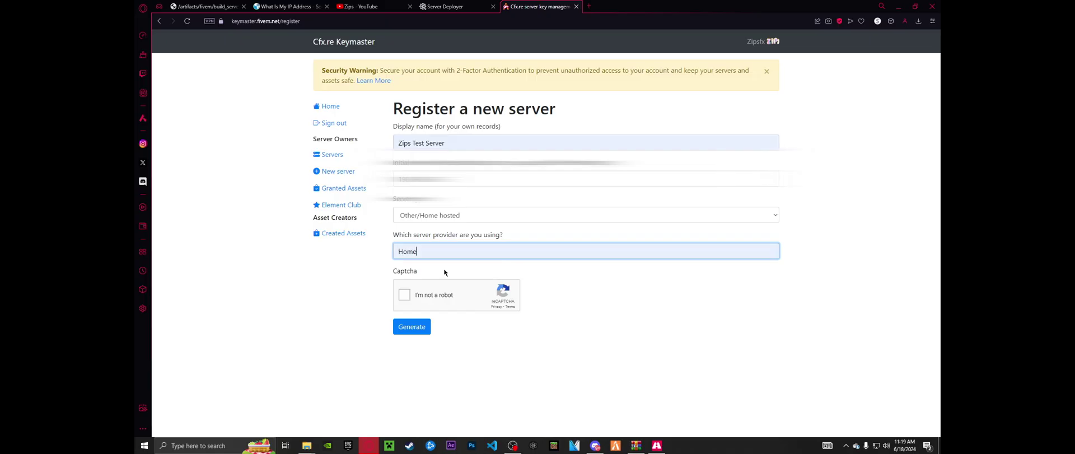
{"action": "left_click", "coordinate": [404, 293]}
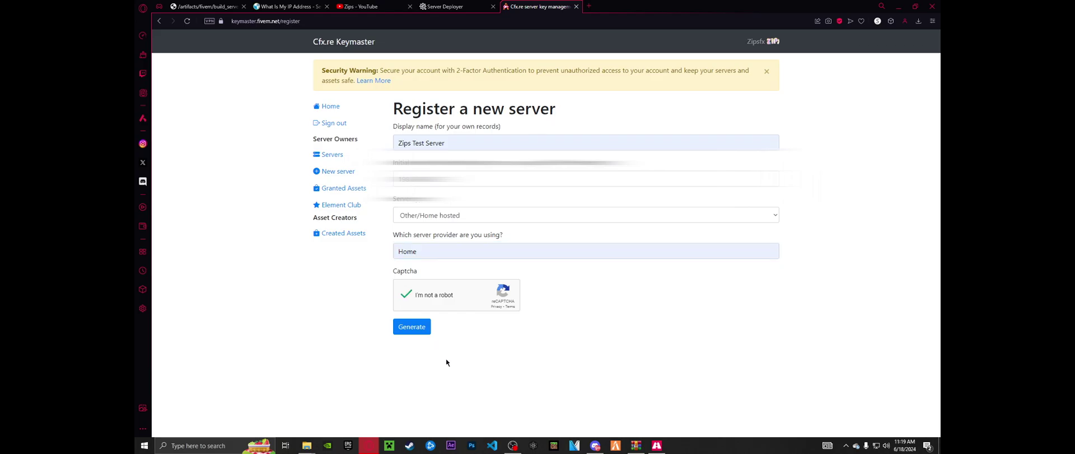
{"action": "left_click", "coordinate": [416, 328]}
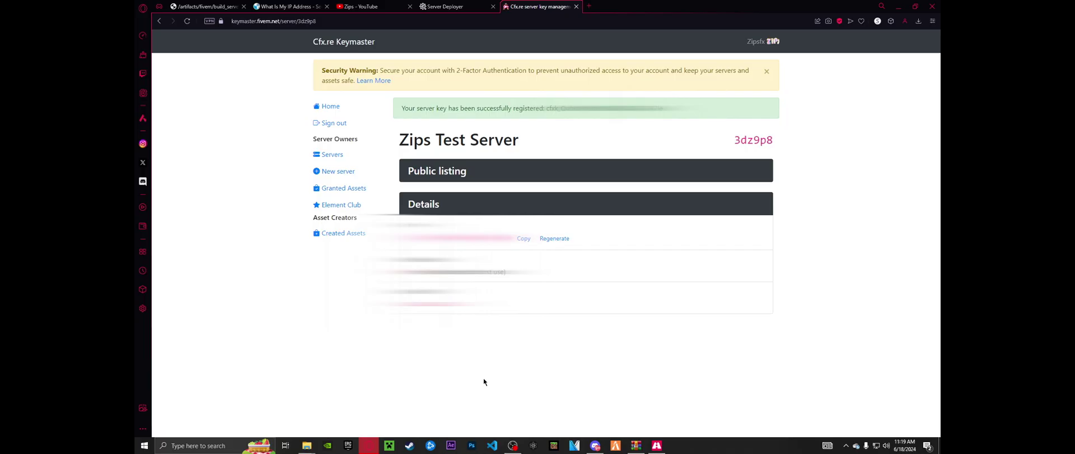
Copy the generated server key into the License Key field of the txAdmin Server Deployer and run the recipe
{"action": "left_click", "coordinate": [526, 239]}
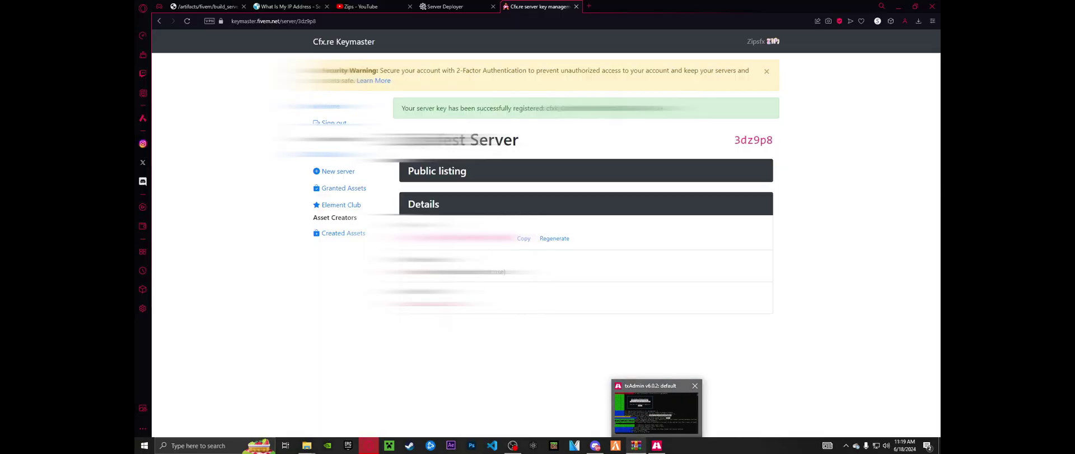
{"action": "left_click", "coordinate": [448, 7]}
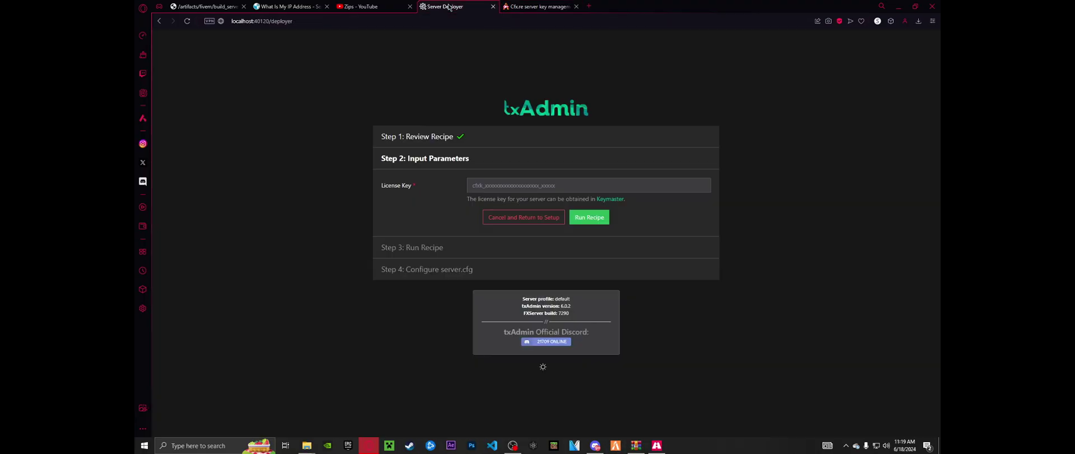
{"action": "left_click", "coordinate": [496, 189]}
{"action": "right_click", "coordinate": [496, 189]}
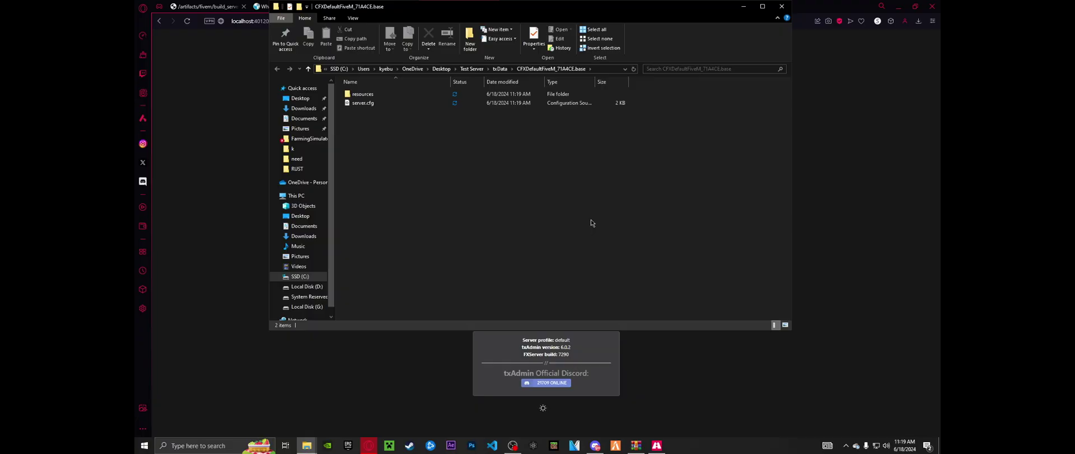
{"action": "left_click", "coordinate": [746, 7]}
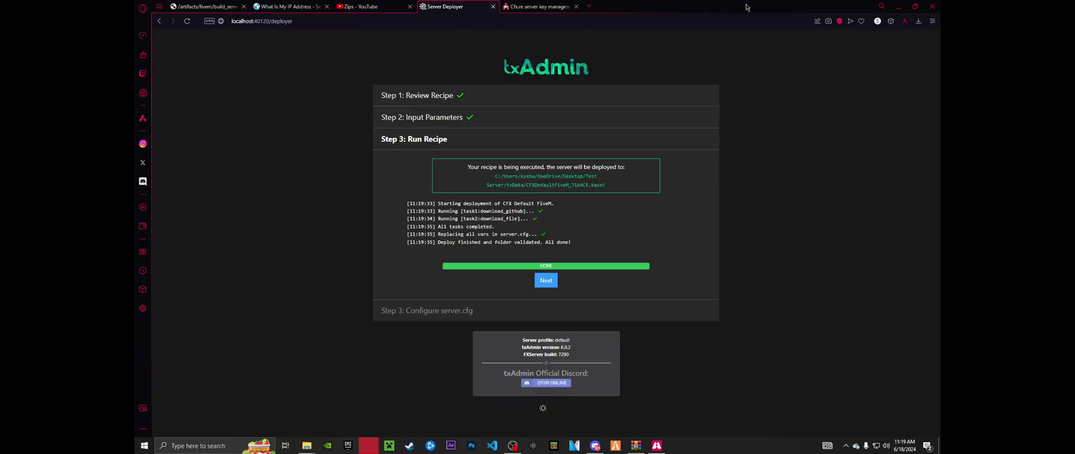
In server.cfg, reduce sv_hostname and sv_projectName to "Zips Test Server" and sv_projectDesc to "...", then save and run the server
{"action": "left_click", "coordinate": [546, 280]}
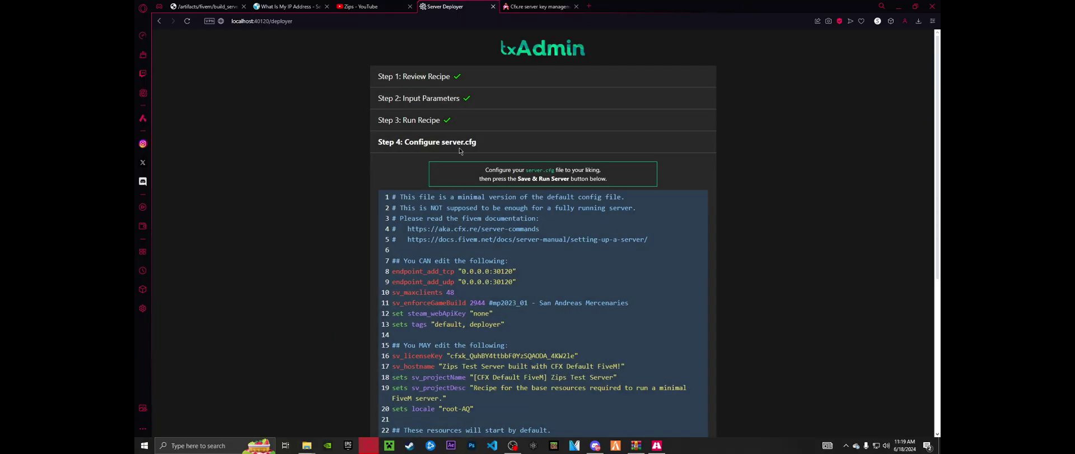
{"action": "scroll", "coordinate": [446, 268], "scroll_direction": "down", "scroll_amount": 2}
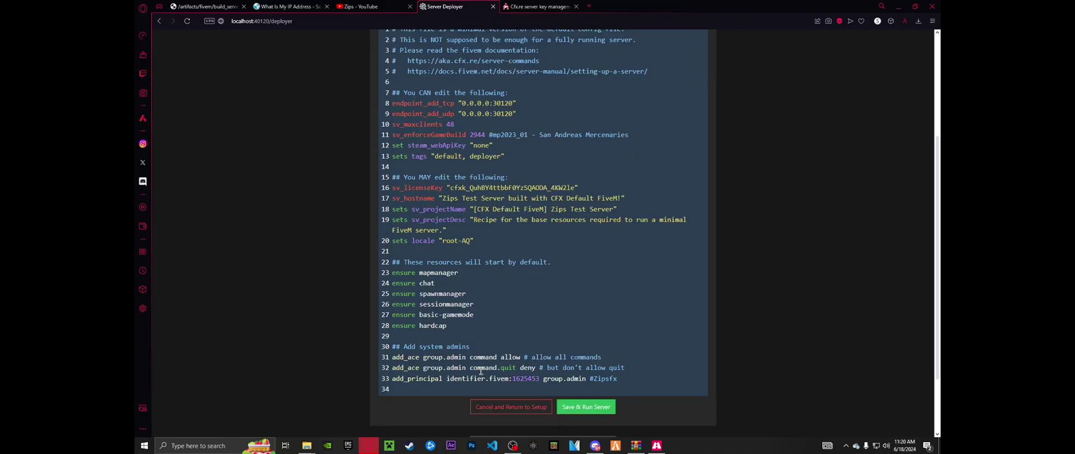
{"action": "scroll", "coordinate": [448, 391], "scroll_direction": "up", "scroll_amount": 2}
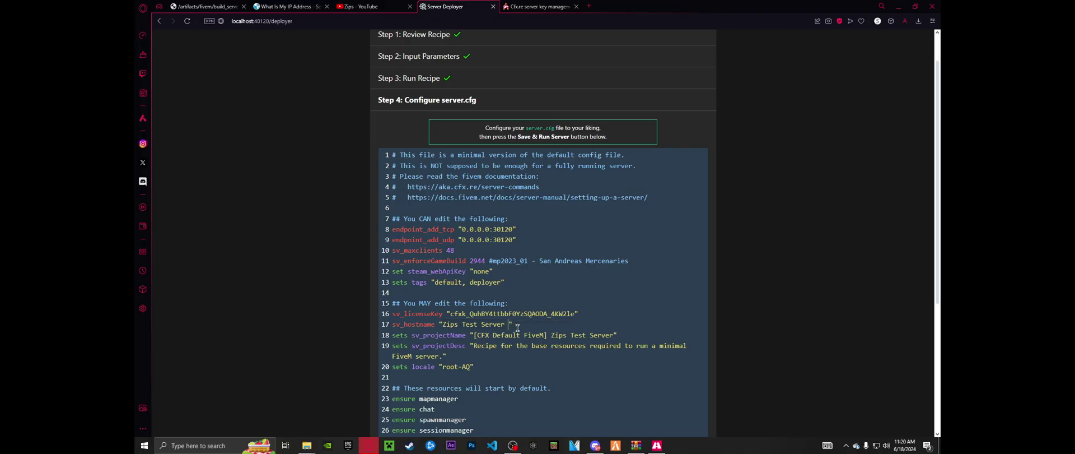
{"action": "key", "text": "BackSpace"}
{"action": "left_click", "coordinate": [612, 335]}
{"action": "left_click_drag", "start_coordinate": [550, 334], "coordinate": [474, 336]}
{"action": "key", "text": "Delete"}
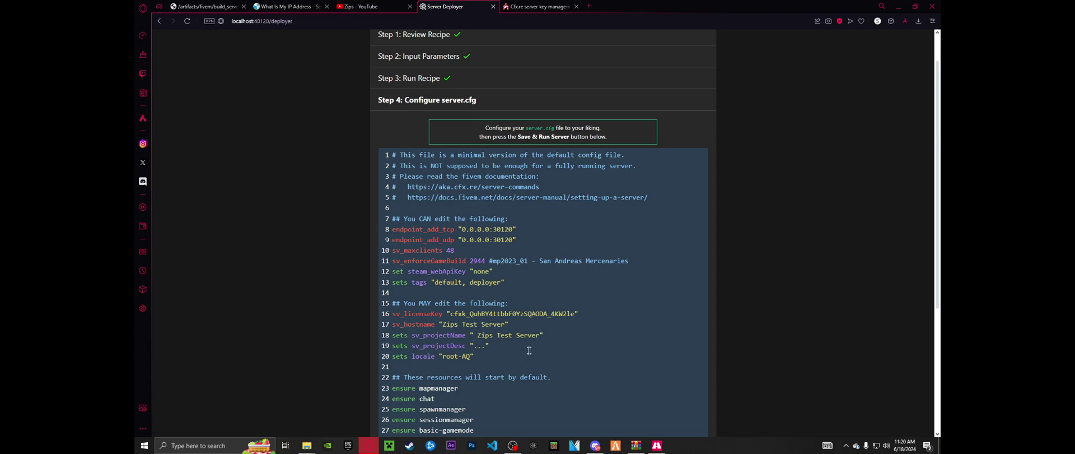
{"action": "scroll", "coordinate": [603, 329], "scroll_direction": "down", "scroll_amount": 3}
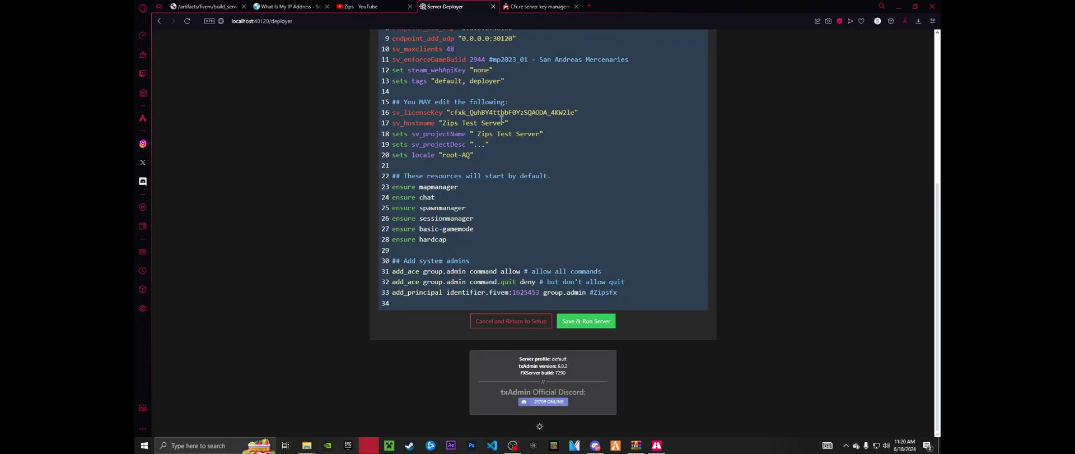
{"action": "left_click", "coordinate": [586, 321]}
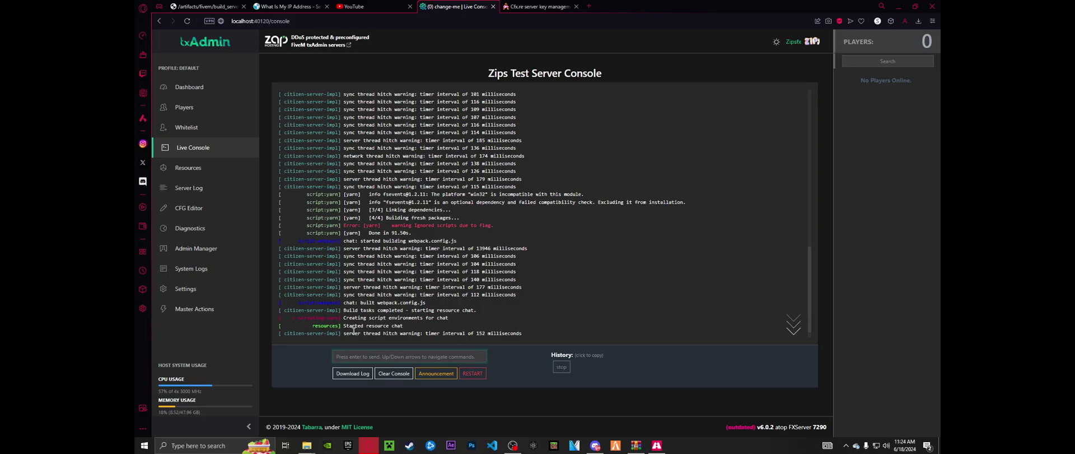
Bring up the running Cfx.re Server console window and close it
{"action": "mouse_move", "coordinate": [657, 444]}
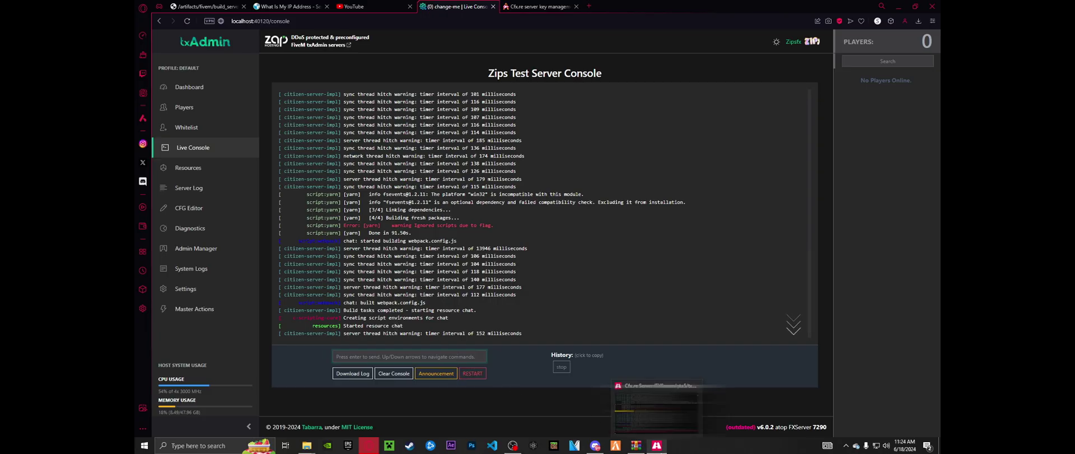
{"action": "left_click", "coordinate": [656, 409]}
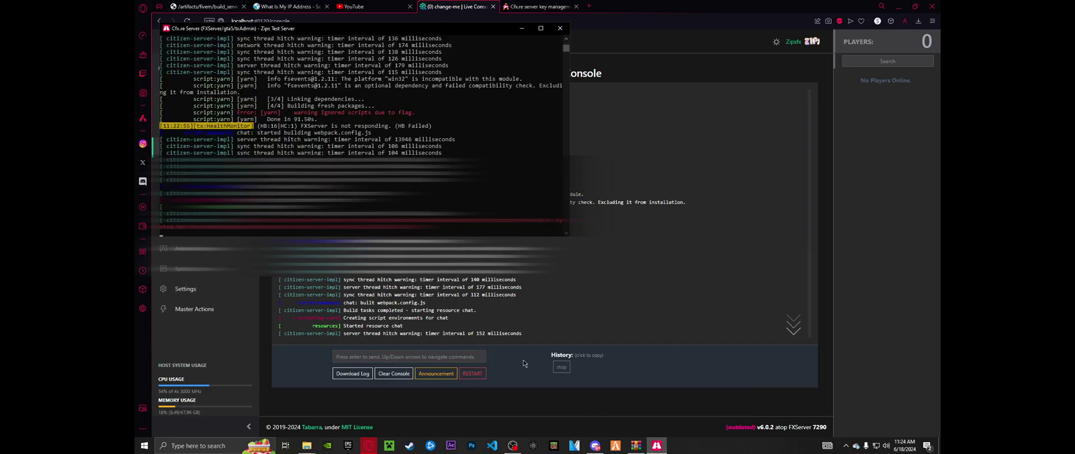
{"action": "left_click_drag", "start_coordinate": [417, 32], "coordinate": [421, 69]}
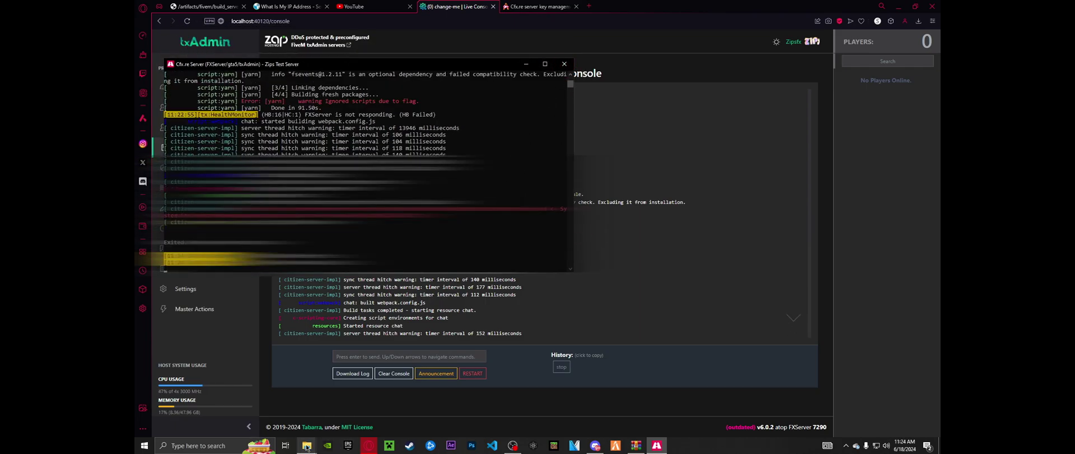
Browse the Test Server folder through txData and the CFXDefaultFiveM base folder to its resources folder
{"action": "mouse_move", "coordinate": [306, 446]}
{"action": "left_click", "coordinate": [262, 402]}
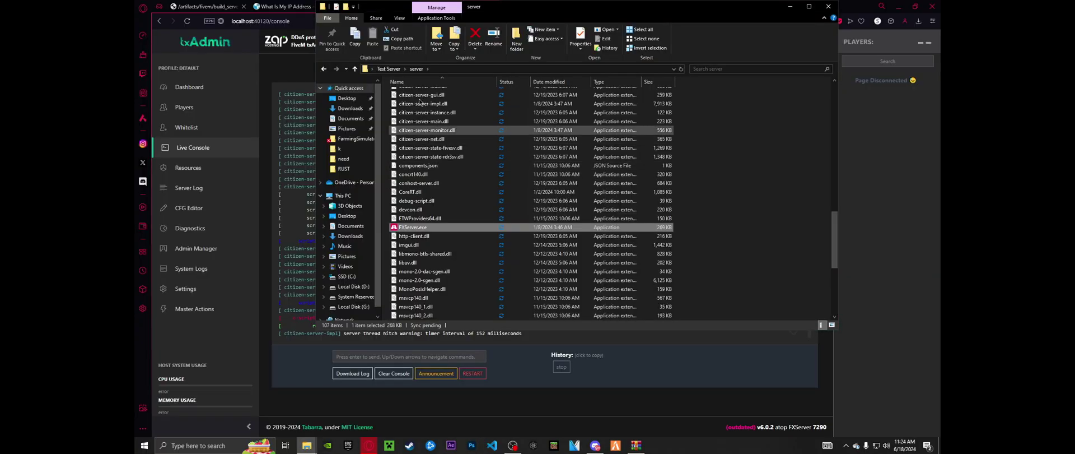
{"action": "left_click", "coordinate": [392, 70]}
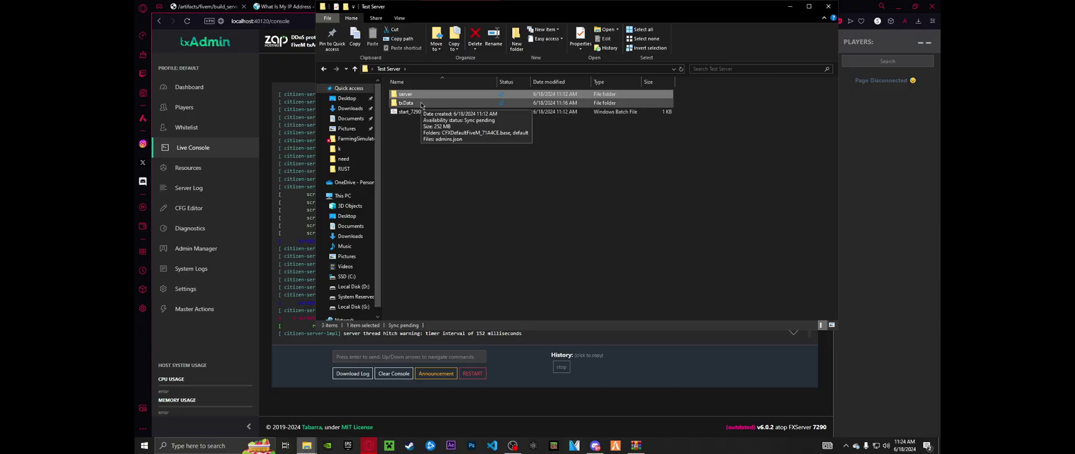
{"action": "double_click", "coordinate": [422, 103]}
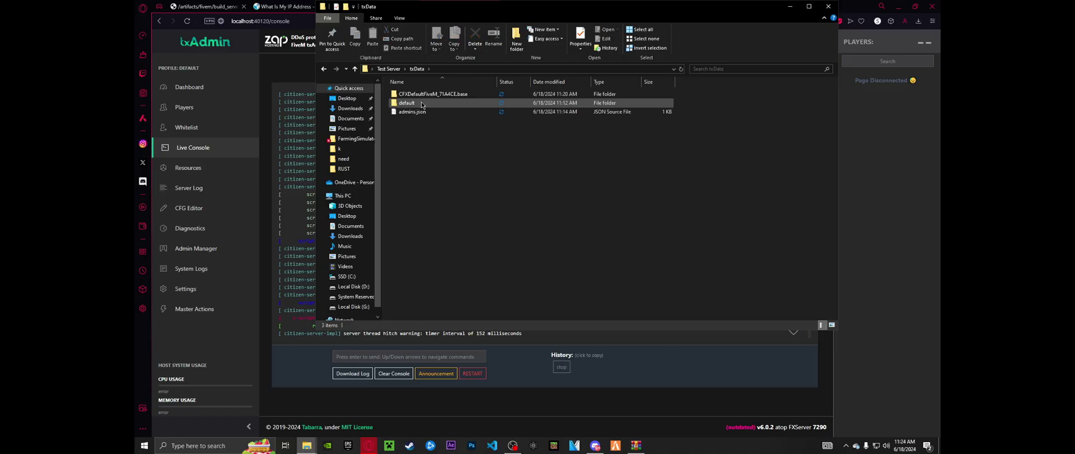
{"action": "double_click", "coordinate": [422, 95]}
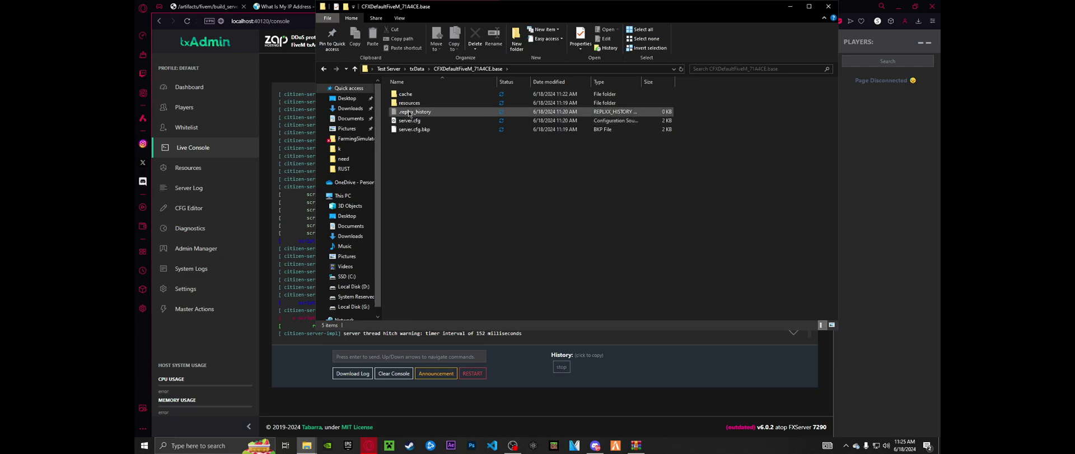
{"action": "double_click", "coordinate": [410, 103]}
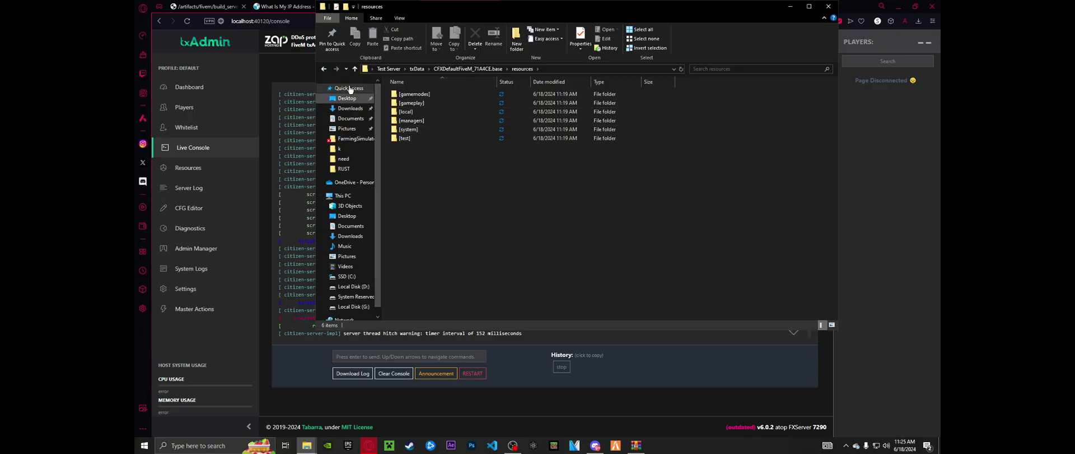
Return to the Test Server folder and start the server with start_7290_default.bat
{"action": "left_click", "coordinate": [324, 69]}
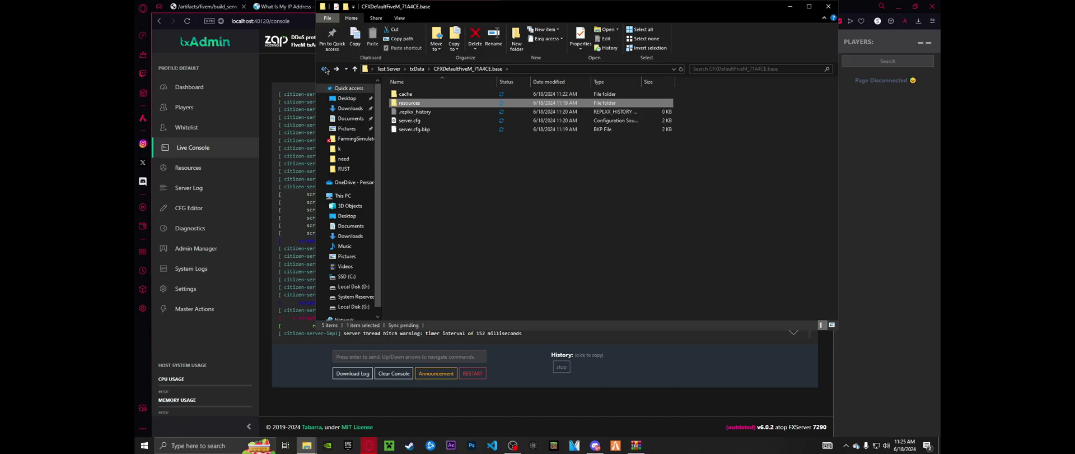
{"action": "left_click", "coordinate": [324, 69]}
{"action": "left_click", "coordinate": [324, 69]}
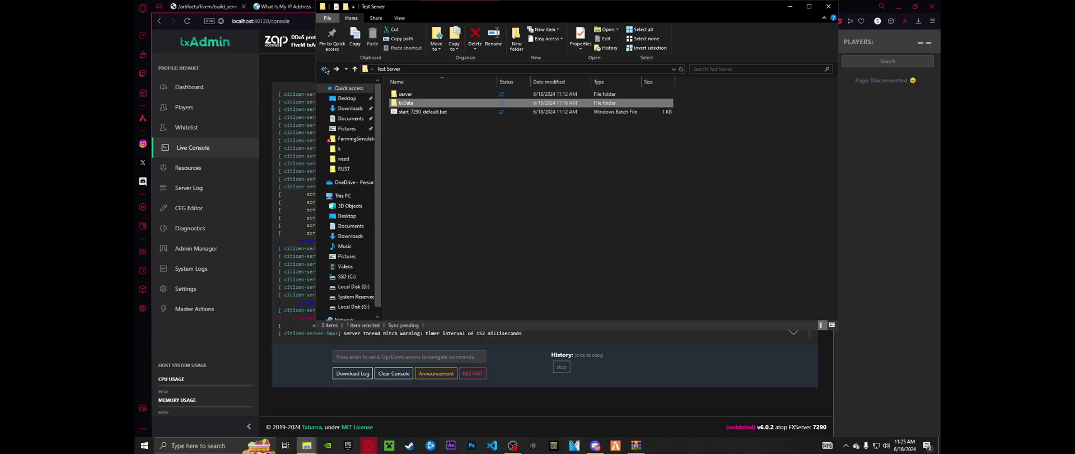
{"action": "double_click", "coordinate": [409, 113]}
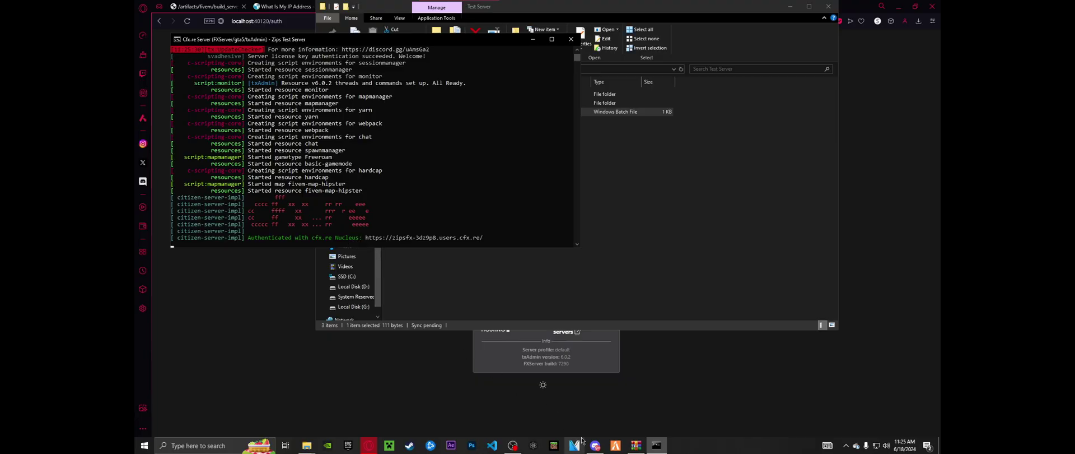
Launch FiveM and connect to the local test server over LAN
{"action": "left_click", "coordinate": [623, 446]}
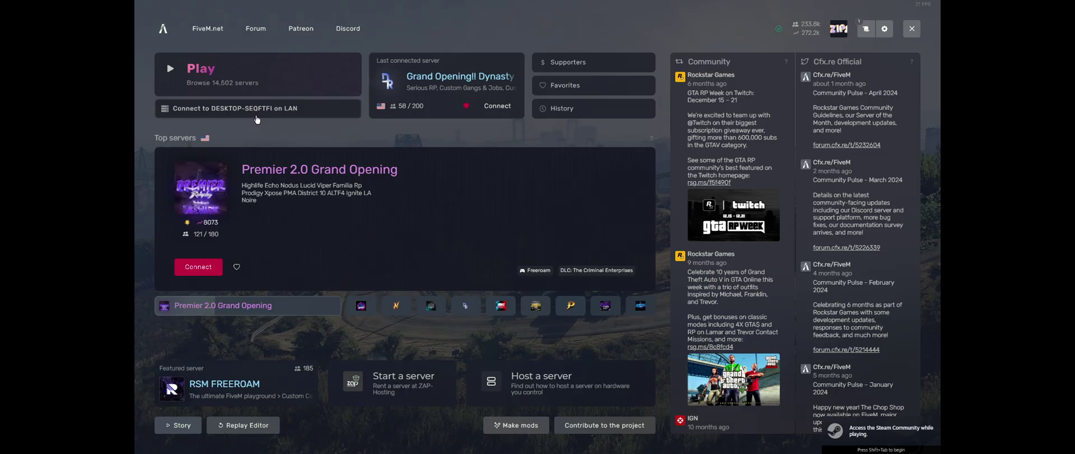
{"action": "key", "text": "F8"}
{"action": "type", "text": "connect"}
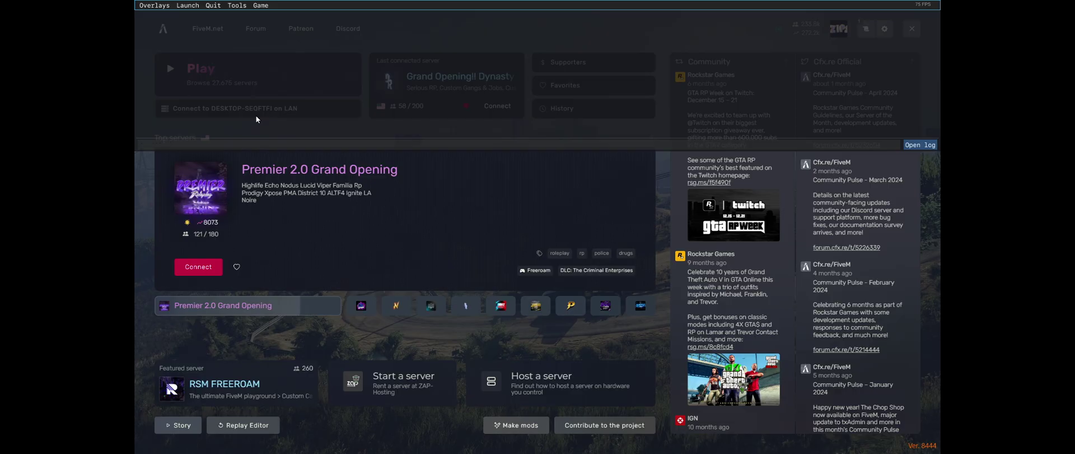
{"action": "key", "text": "F8"}
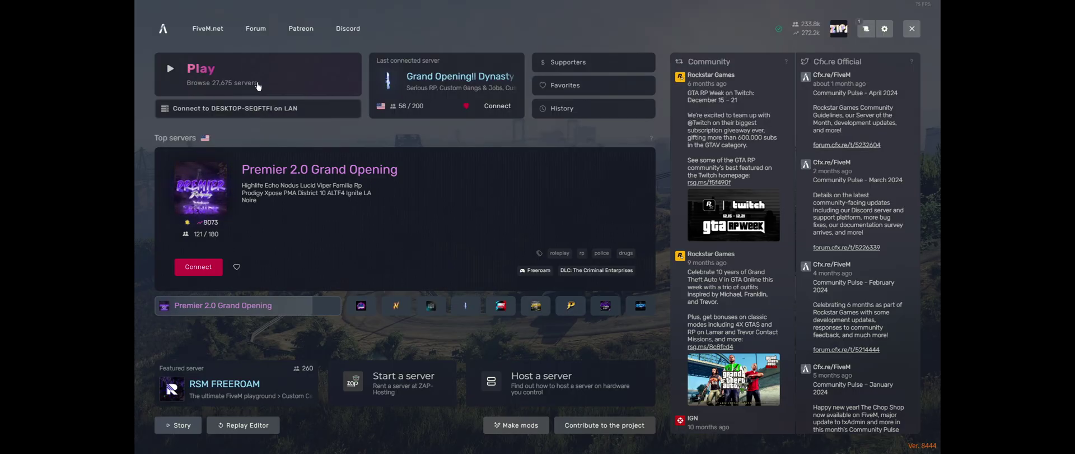
{"action": "left_click", "coordinate": [257, 82]}
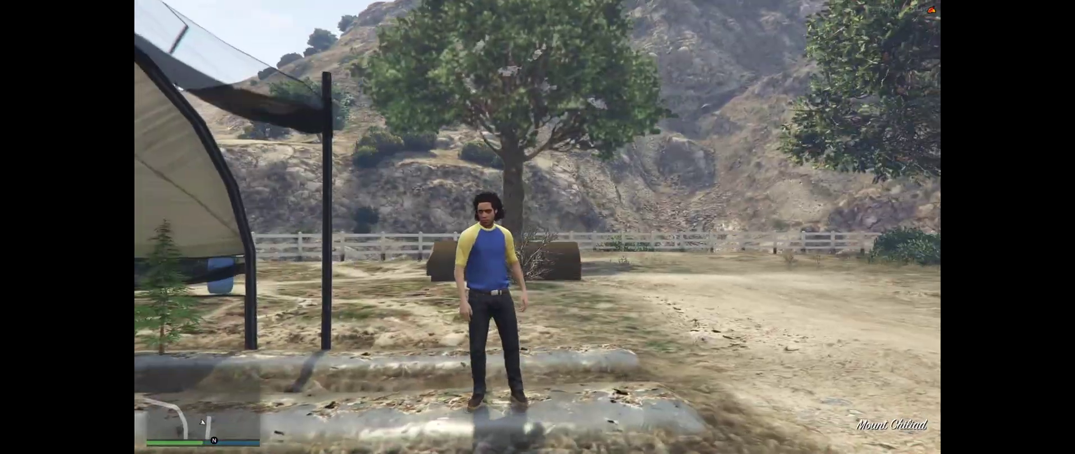
{"action": "key", "text": "w"}
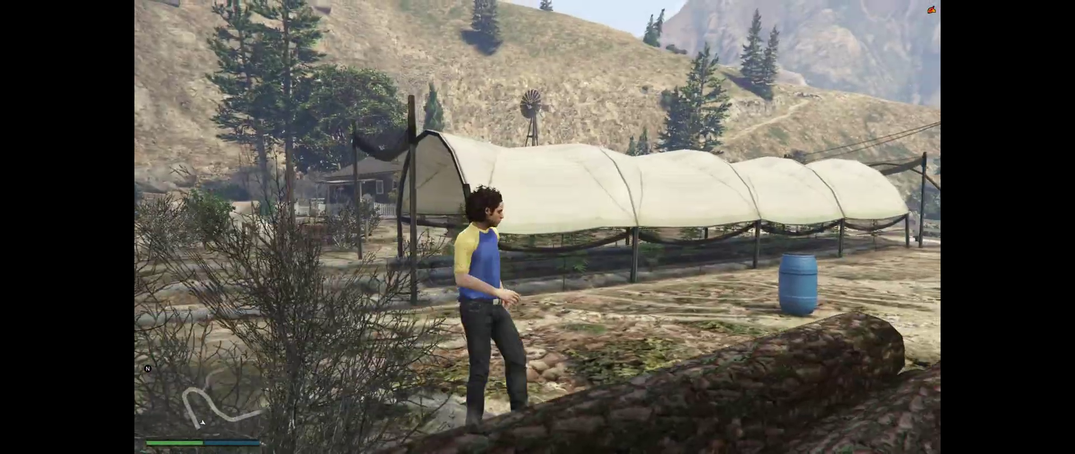
{"action": "key", "text": "w"}
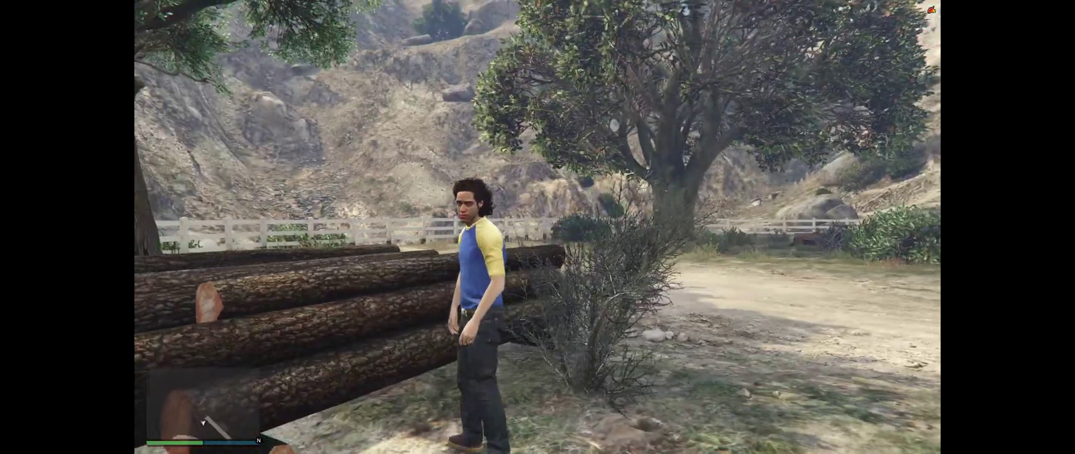
{"action": "key", "text": "space"}
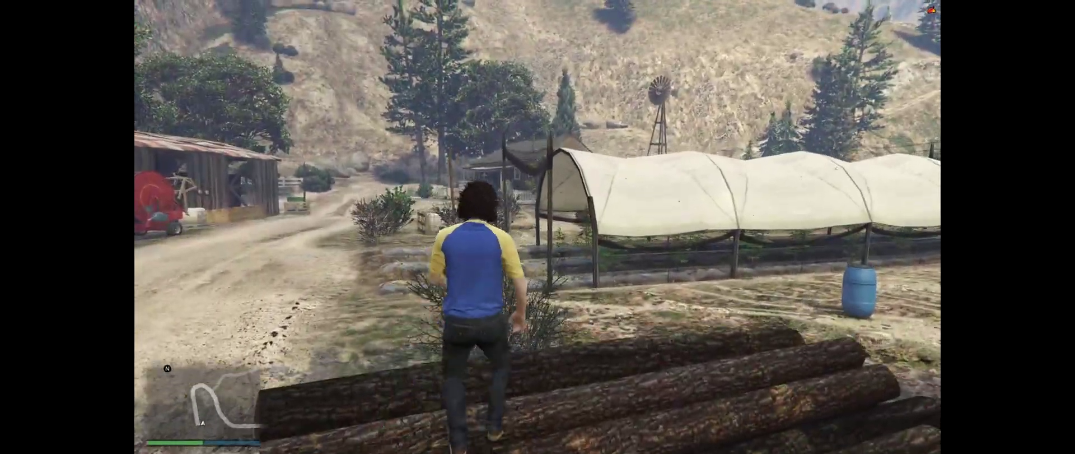
Open the in-game txAdmin menu with the /tx chat command and enable the NoClip player mode
{"action": "key", "text": "F8"}
{"action": "type", "text": "t"}
{"action": "type", "text": "/tx"}
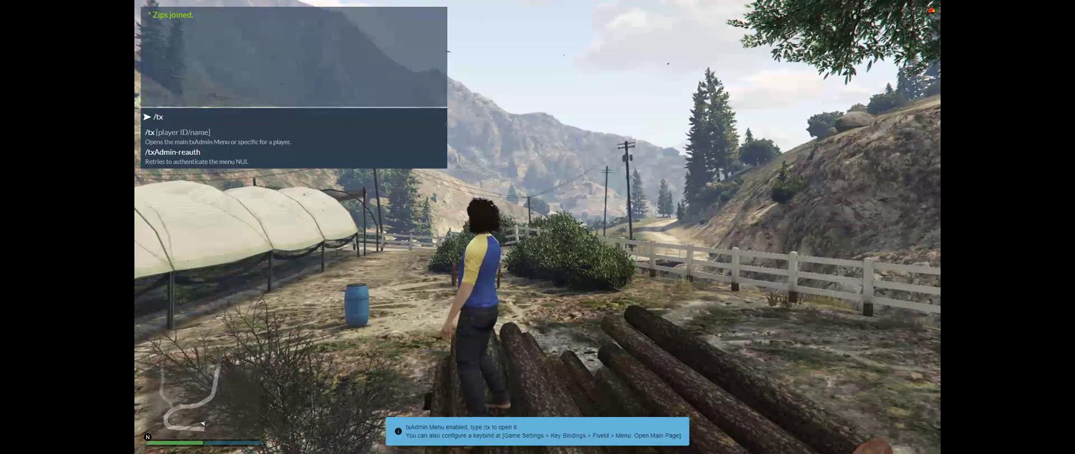
{"action": "key", "text": "Return"}
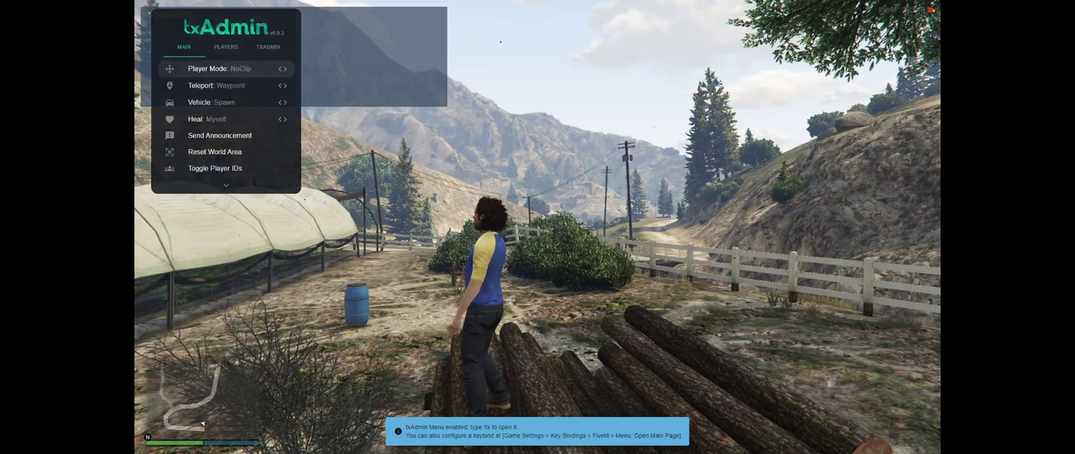
{"action": "key", "text": "Return"}
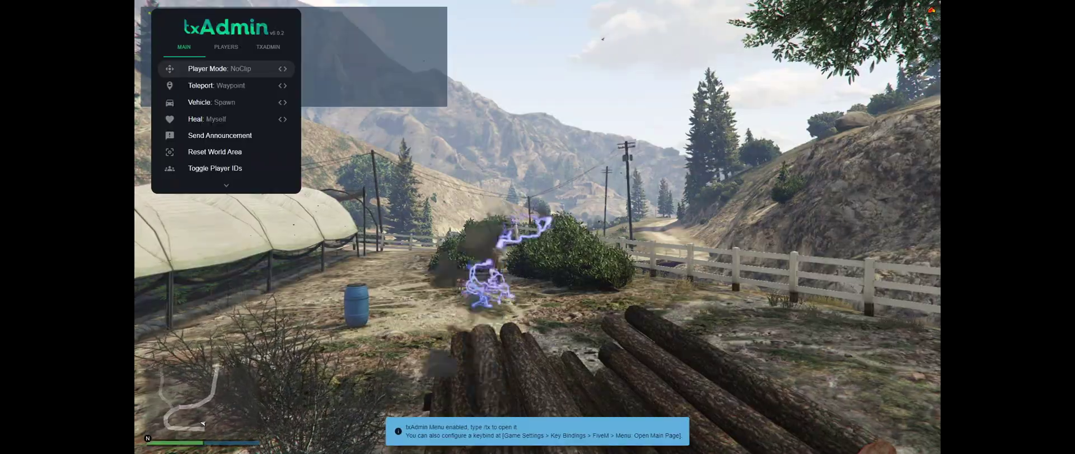
Fly in NoClip to Grove St, switch back to the default player mode and dismiss the txAdmin menu with /tx
{"action": "key", "text": "w"}
{"action": "key", "text": "q"}
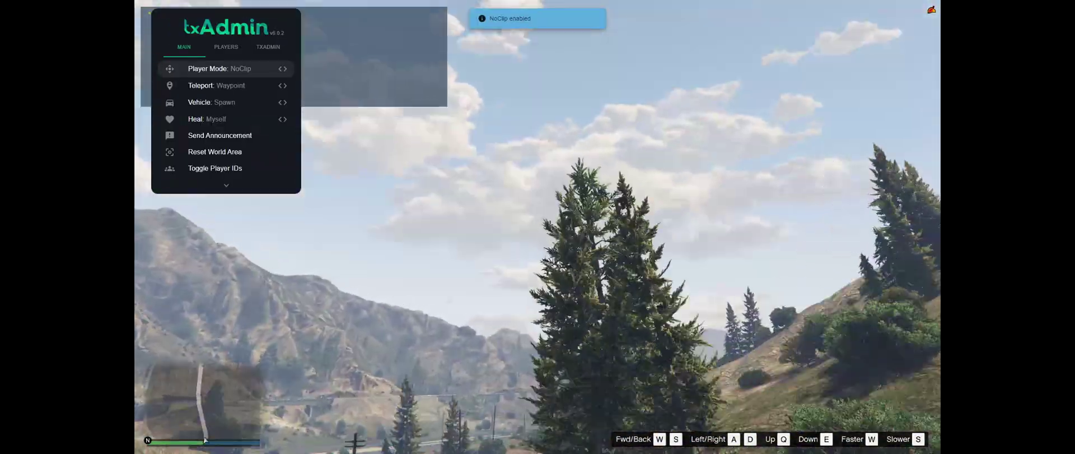
{"action": "key", "text": "w"}
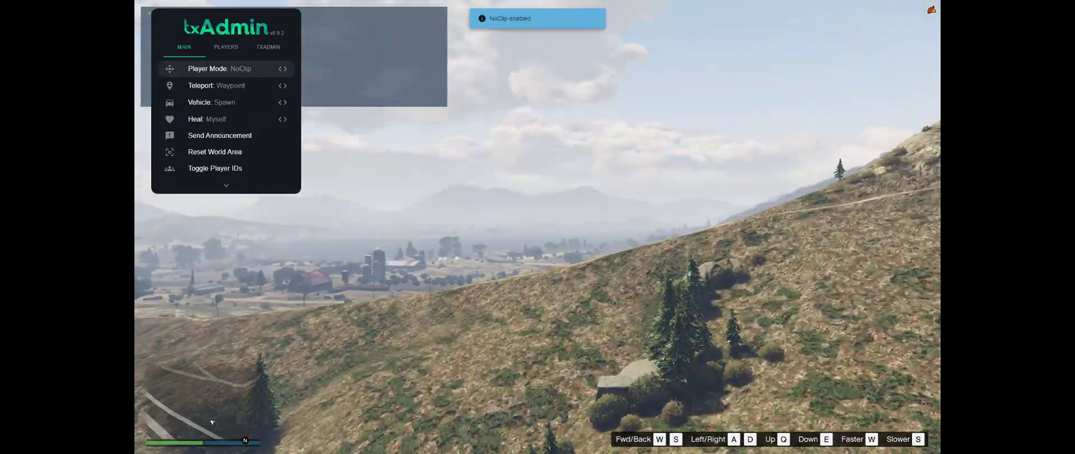
{"action": "key", "text": "Return"}
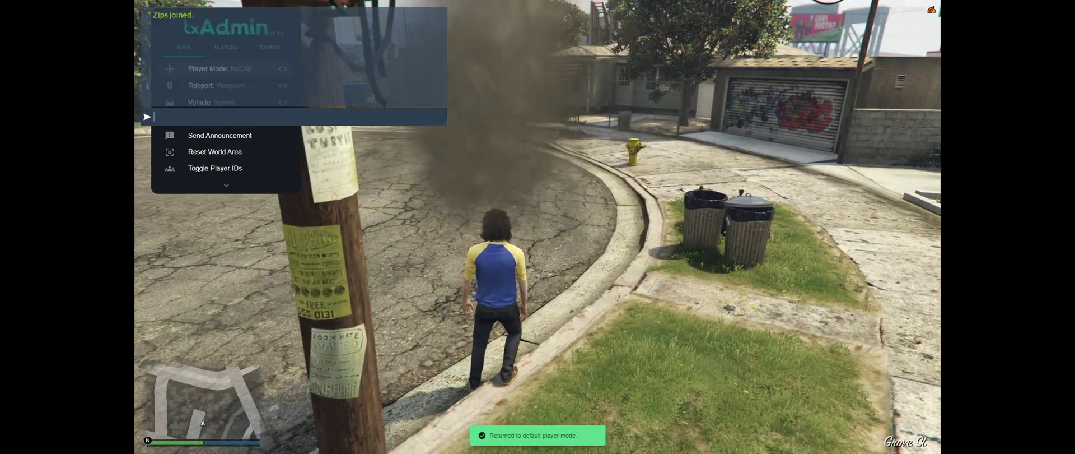
{"action": "type", "text": "/tx"}
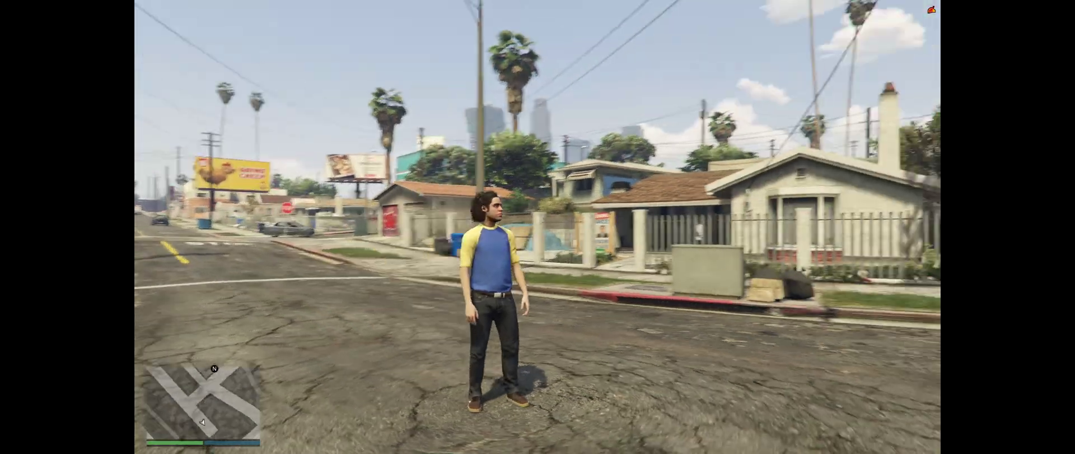
{"action": "type", "text": "a"}
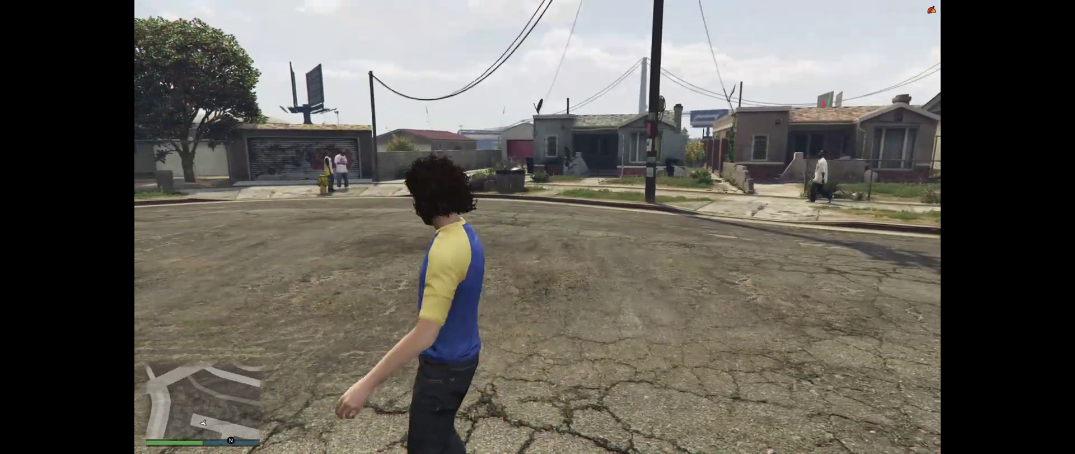
{"action": "type", "text": "s"}
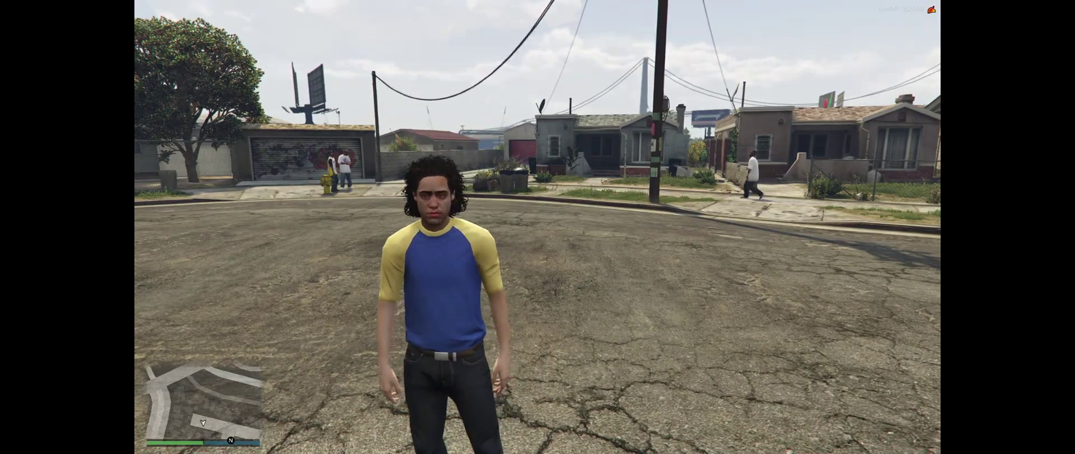